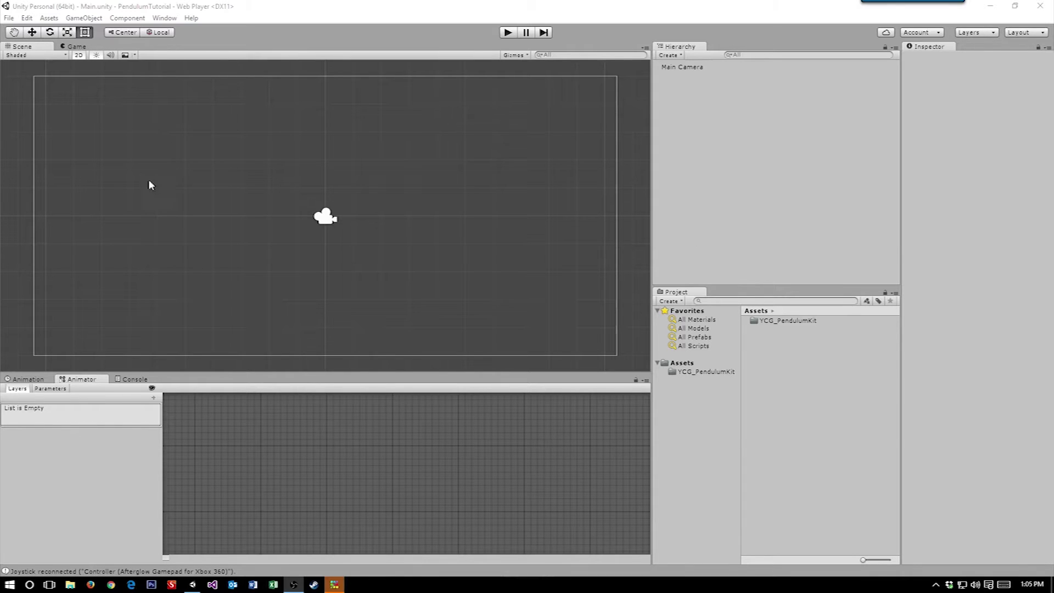
Step: Import the full 2D_PendulumKit custom package and reload the externally changed Main scene
{"action": "left_click", "coordinate": [52, 18]}
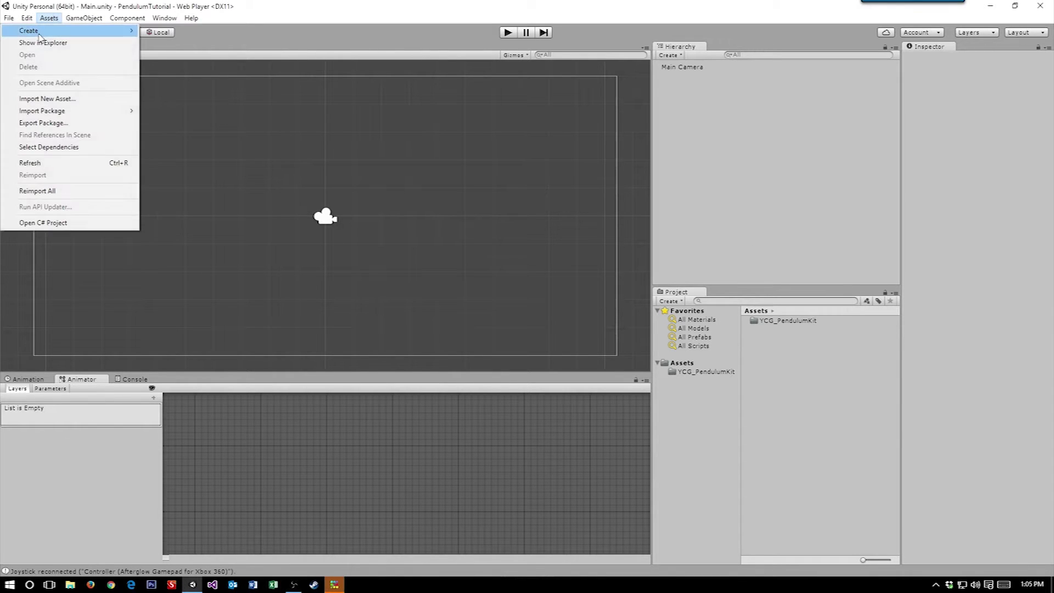
{"action": "mouse_move", "coordinate": [69, 112]}
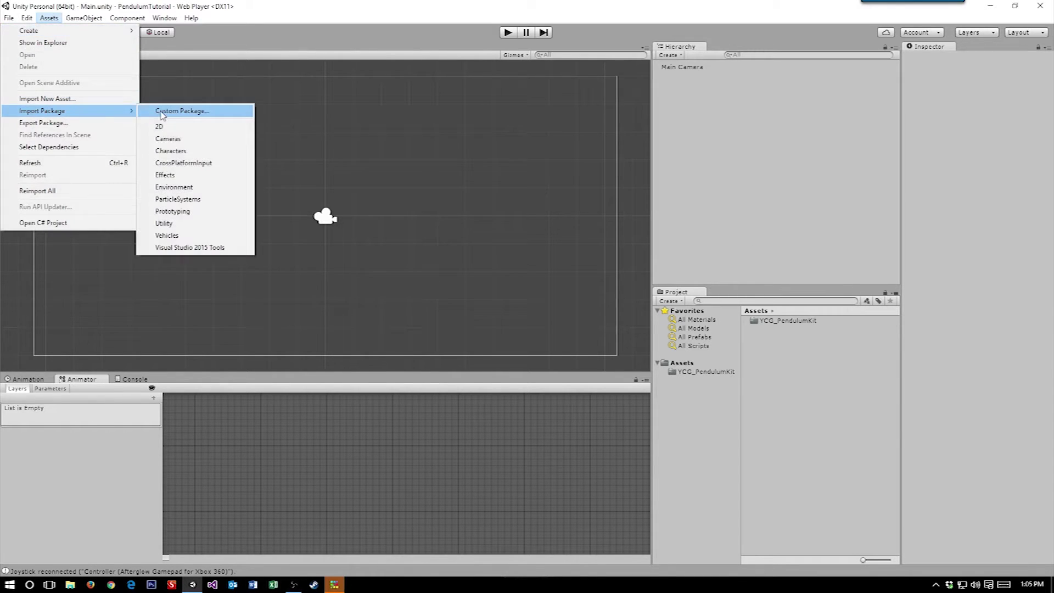
{"action": "left_click", "coordinate": [165, 111]}
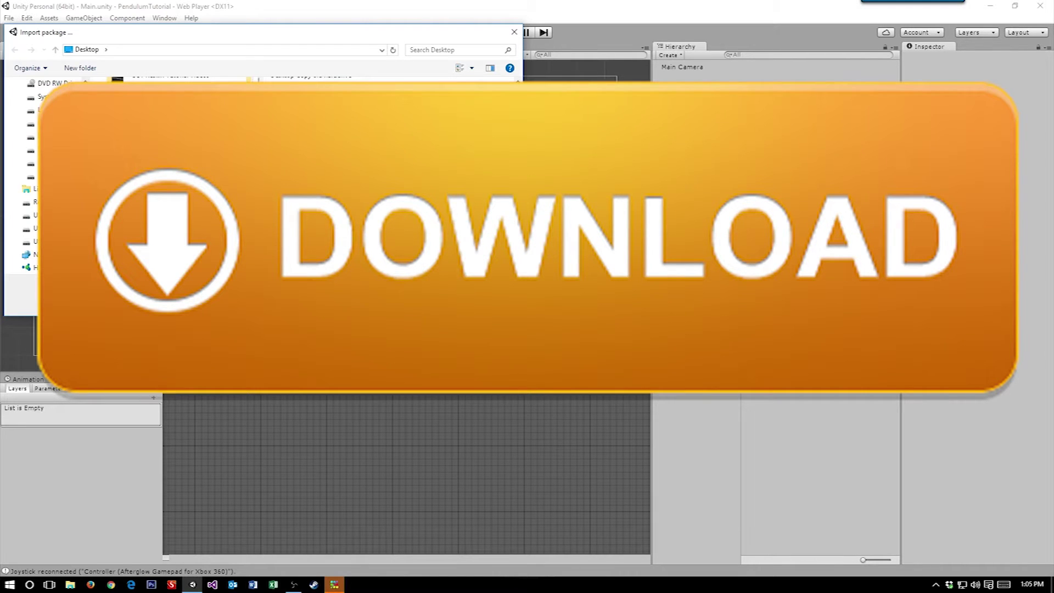
{"action": "key", "text": "Return"}
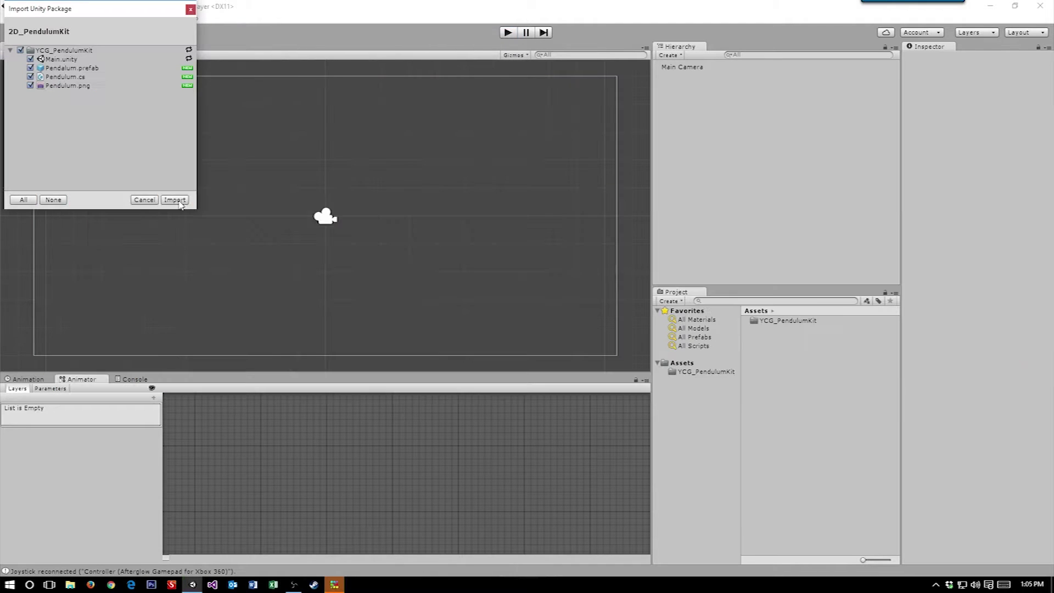
{"action": "left_click", "coordinate": [177, 198]}
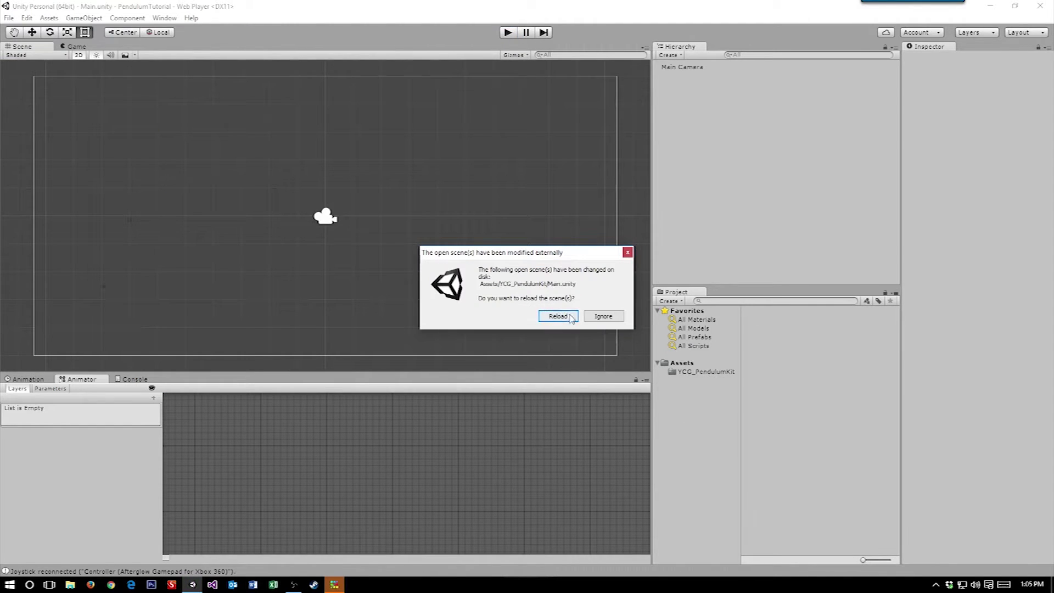
{"action": "left_click", "coordinate": [547, 317]}
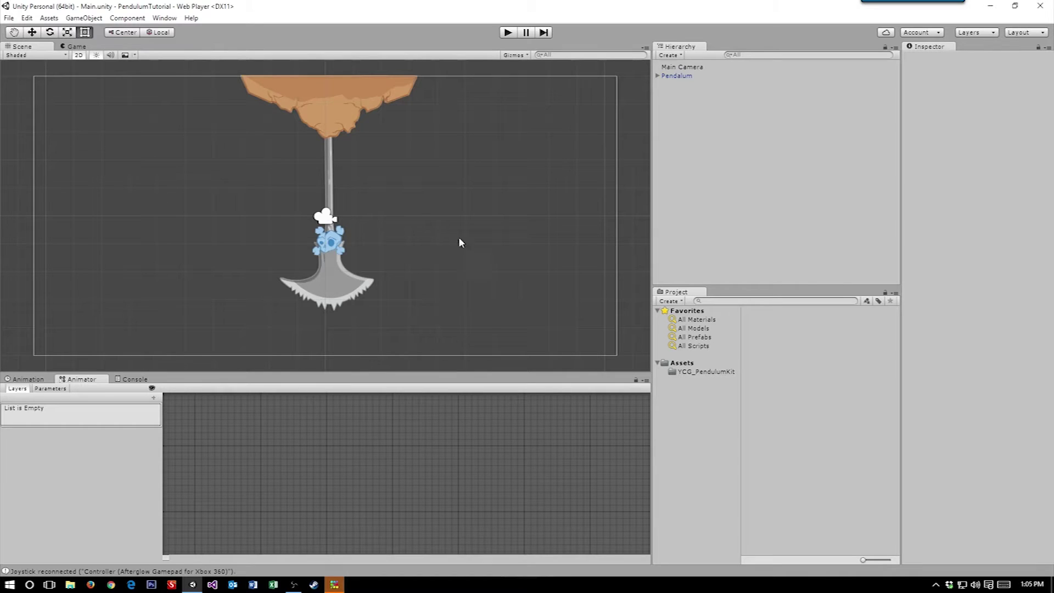
Step: Play-test the Main scene to watch the axe pendulum swing, then stop play mode
{"action": "left_click", "coordinate": [502, 33]}
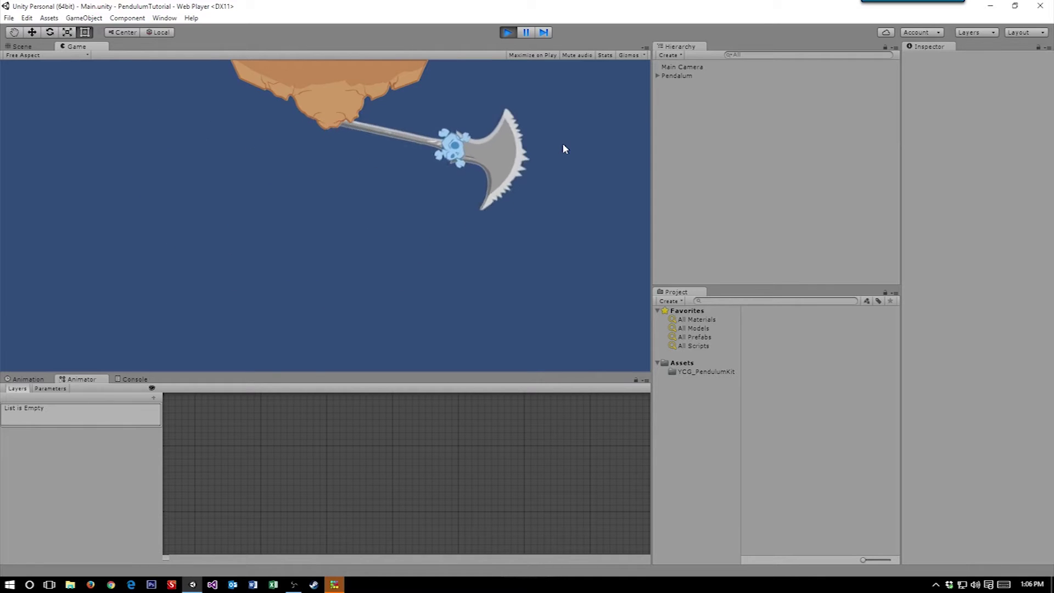
{"action": "left_click", "coordinate": [508, 33]}
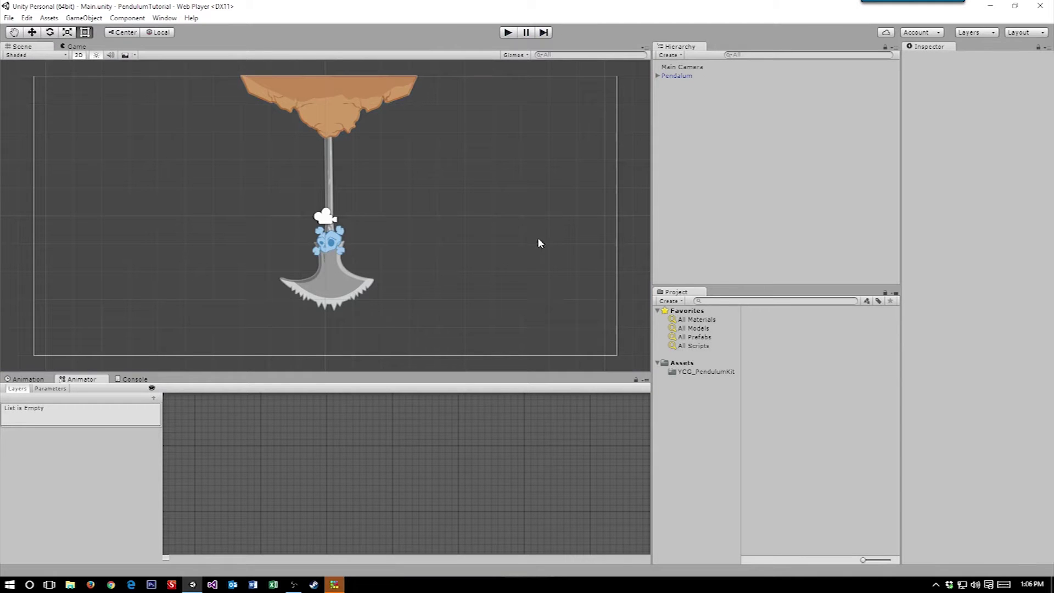
Step: Move the Pendalum object to Position X -7.08 on the scene's left and open YCG_PendulumKit
{"action": "left_click", "coordinate": [677, 76]}
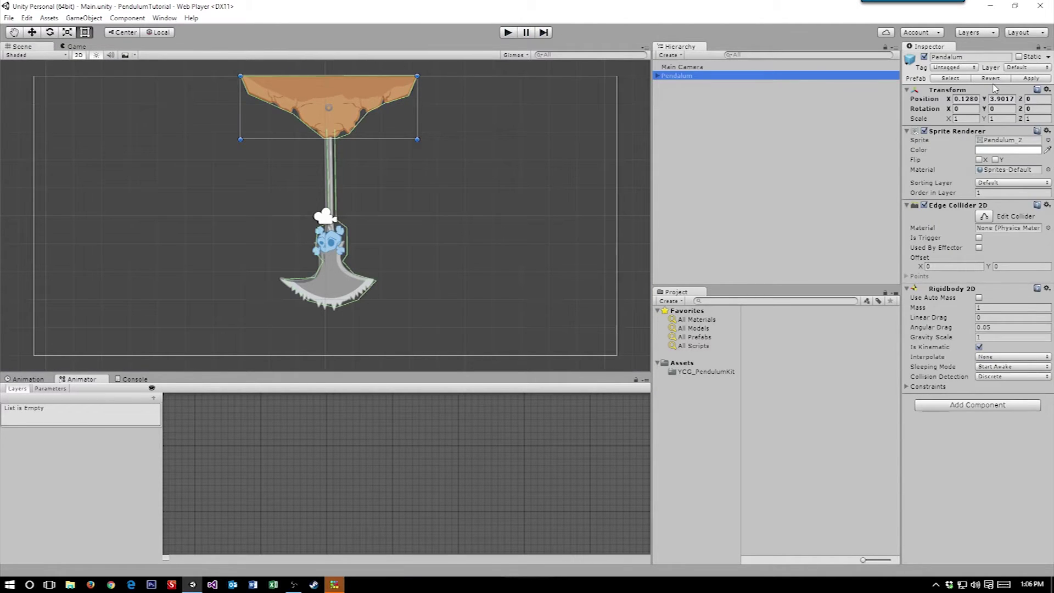
{"action": "left_click_drag", "start_coordinate": [949, 99], "coordinate": [816, 109]}
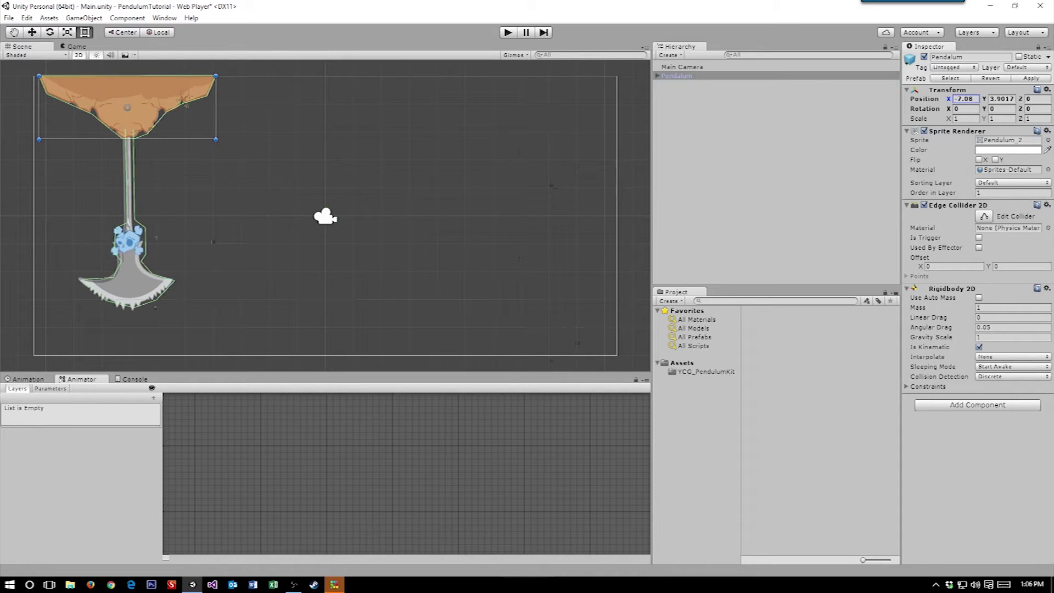
{"action": "left_click", "coordinate": [685, 372]}
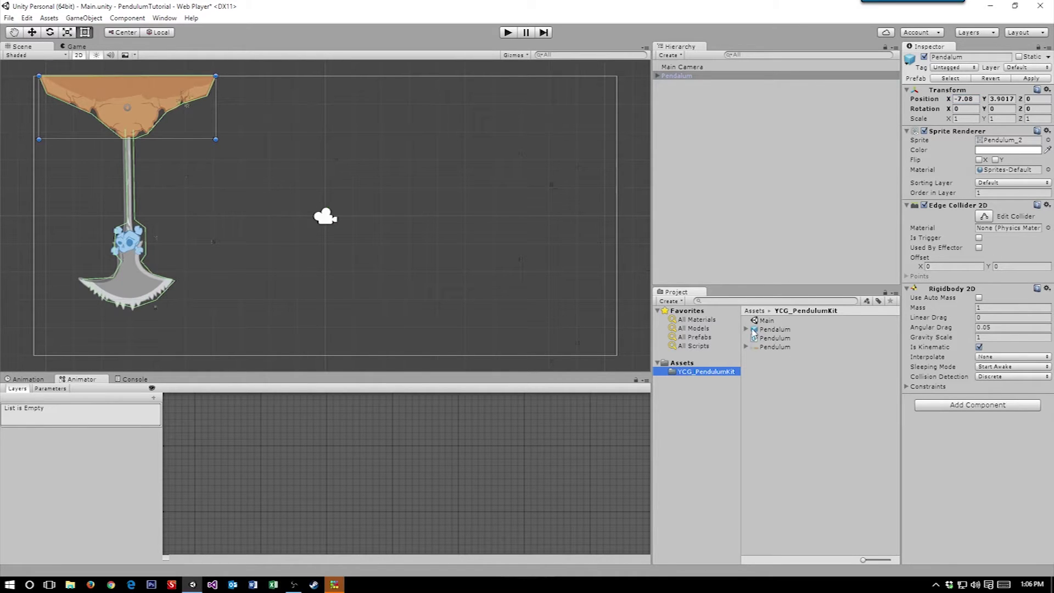
Step: Inspect the Main scene, Pendalum prefab and Pendulum script, and expand the Pendulum sprite sheet into Pendulum_0 to _2
{"action": "left_click", "coordinate": [768, 322]}
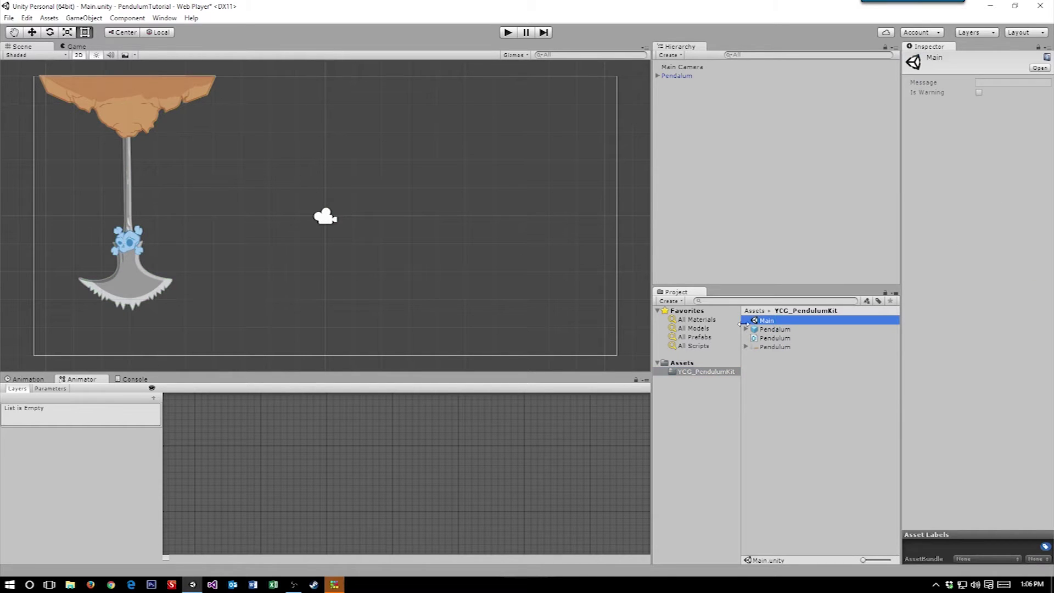
{"action": "left_click", "coordinate": [746, 329]}
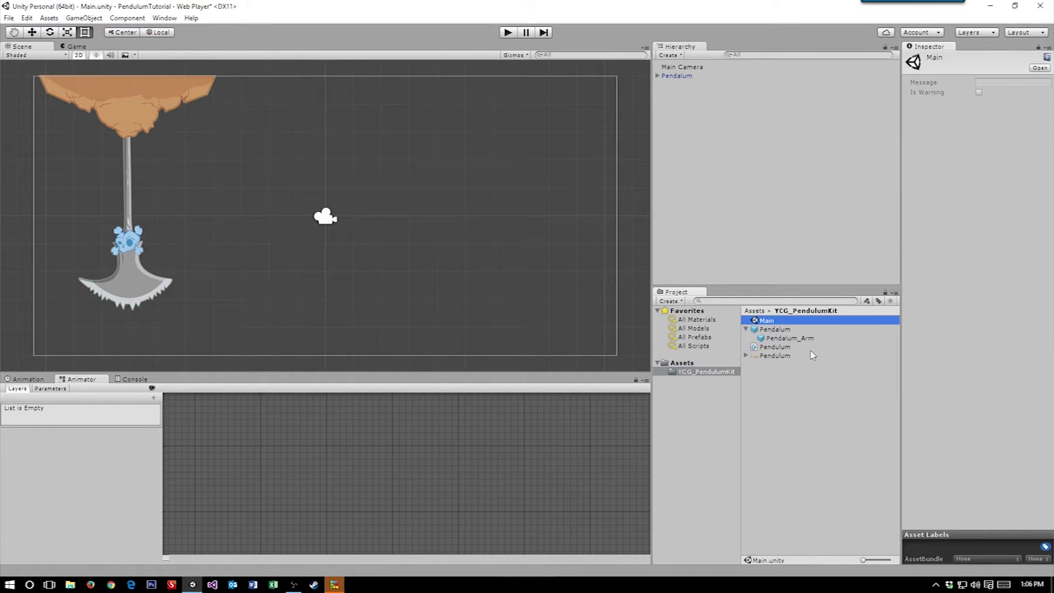
{"action": "left_click", "coordinate": [782, 330]}
{"action": "left_click", "coordinate": [771, 338]}
{"action": "left_click", "coordinate": [769, 330]}
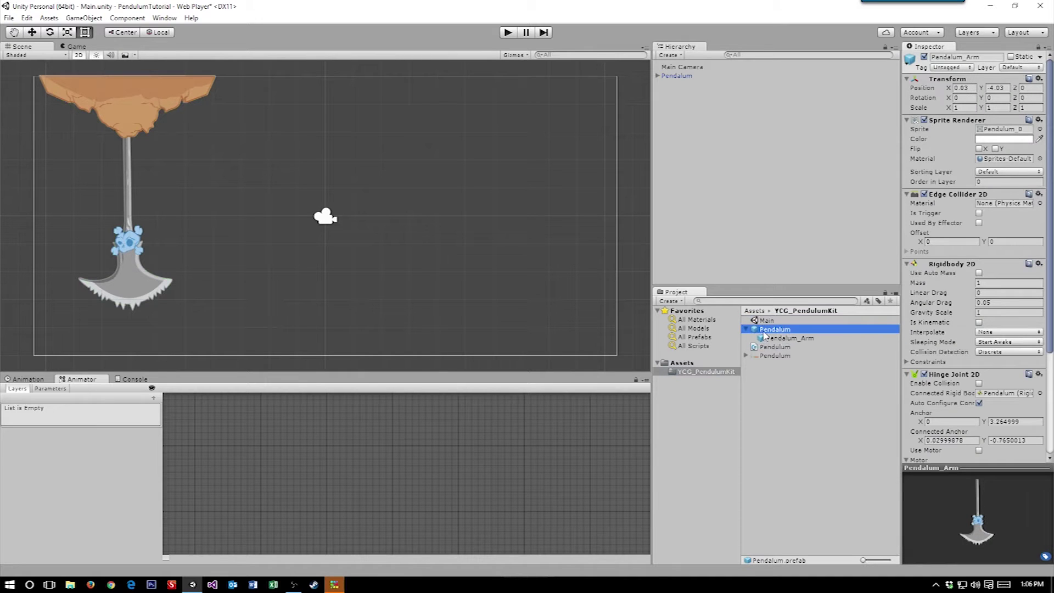
{"action": "left_click", "coordinate": [765, 339]}
{"action": "left_click", "coordinate": [768, 330]}
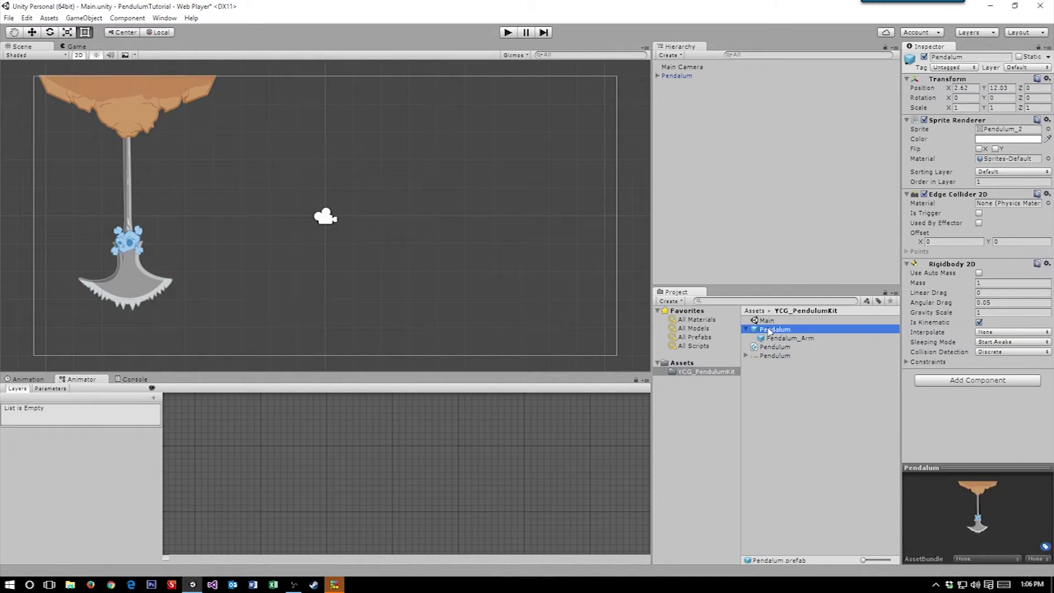
{"action": "left_click", "coordinate": [785, 346]}
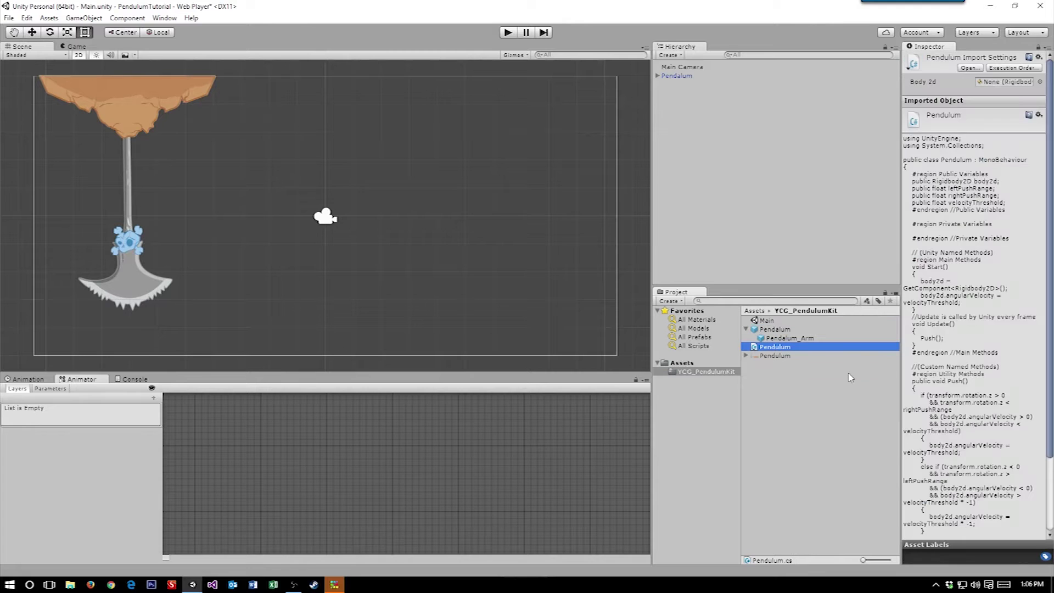
{"action": "left_click", "coordinate": [782, 356]}
{"action": "left_click", "coordinate": [745, 356]}
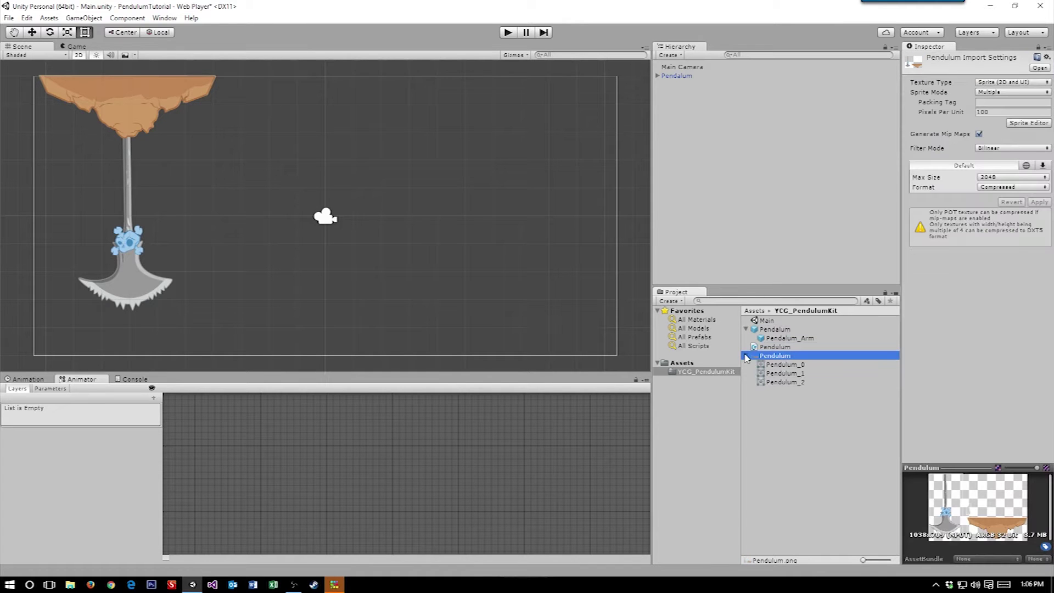
Step: Place the Pendulum_2 rock at the scene's top right with the Pendulum_0 arm below it
{"action": "left_click", "coordinate": [790, 383]}
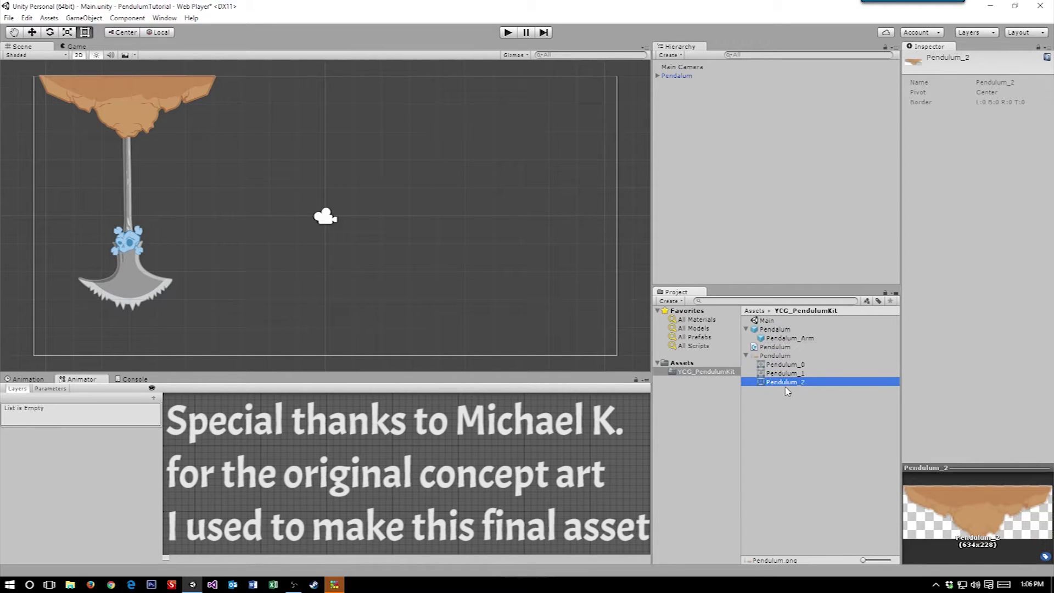
{"action": "left_click_drag", "start_coordinate": [790, 386], "coordinate": [442, 111]}
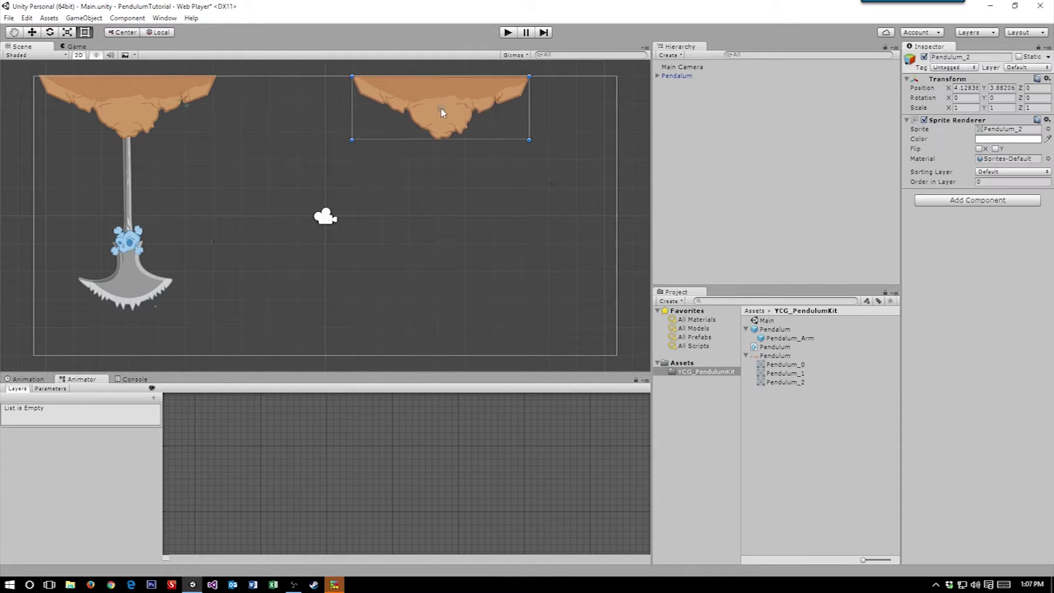
{"action": "left_click", "coordinate": [779, 364]}
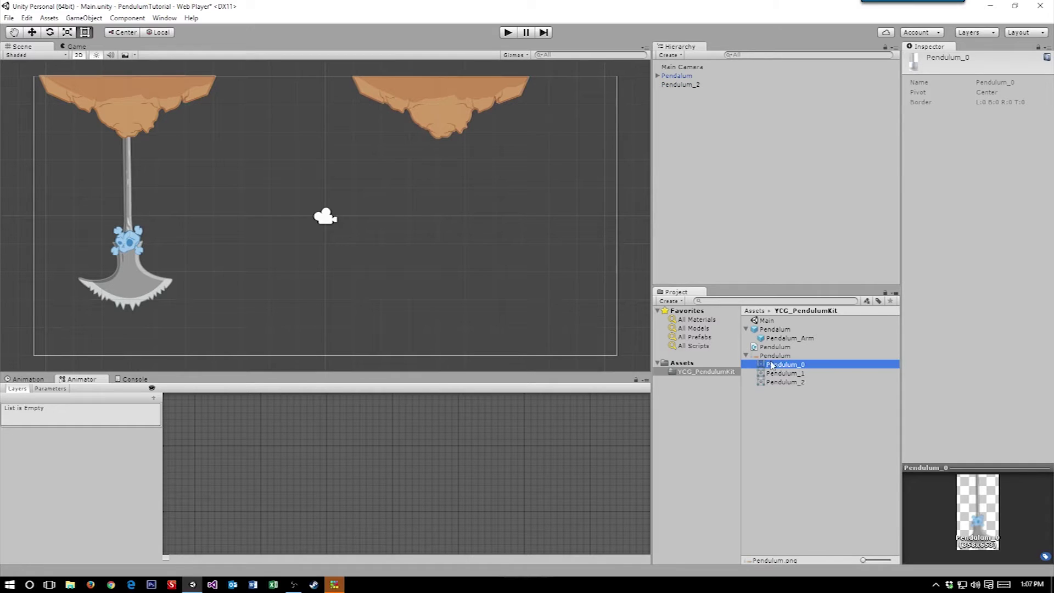
{"action": "left_click_drag", "start_coordinate": [786, 366], "coordinate": [445, 226]}
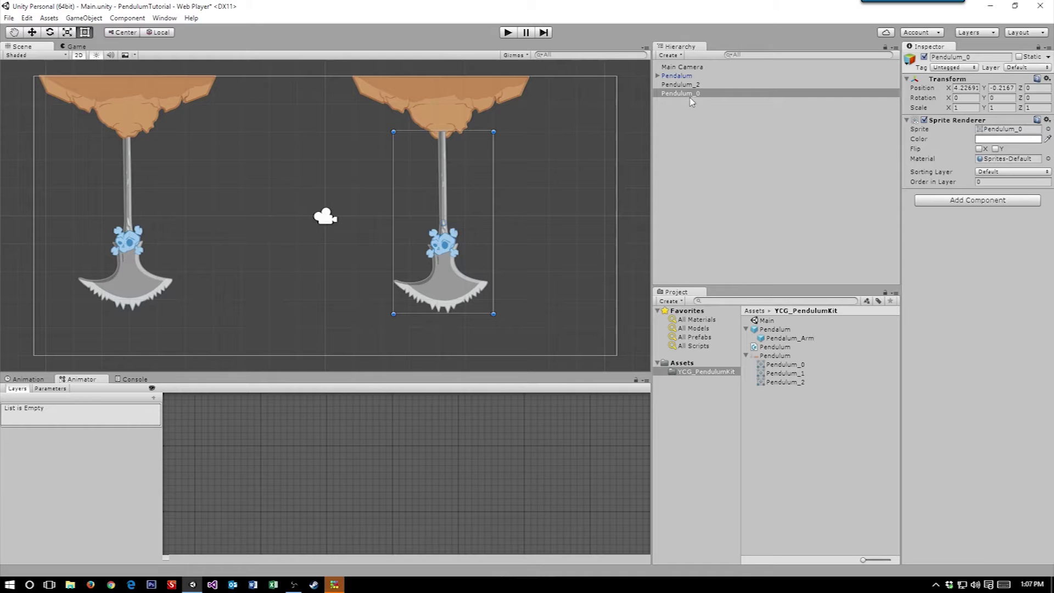
Step: Parent Pendulum_0 under Pendulum_2 and set the rock's Position X to 4.74
{"action": "left_click_drag", "start_coordinate": [683, 97], "coordinate": [685, 88]}
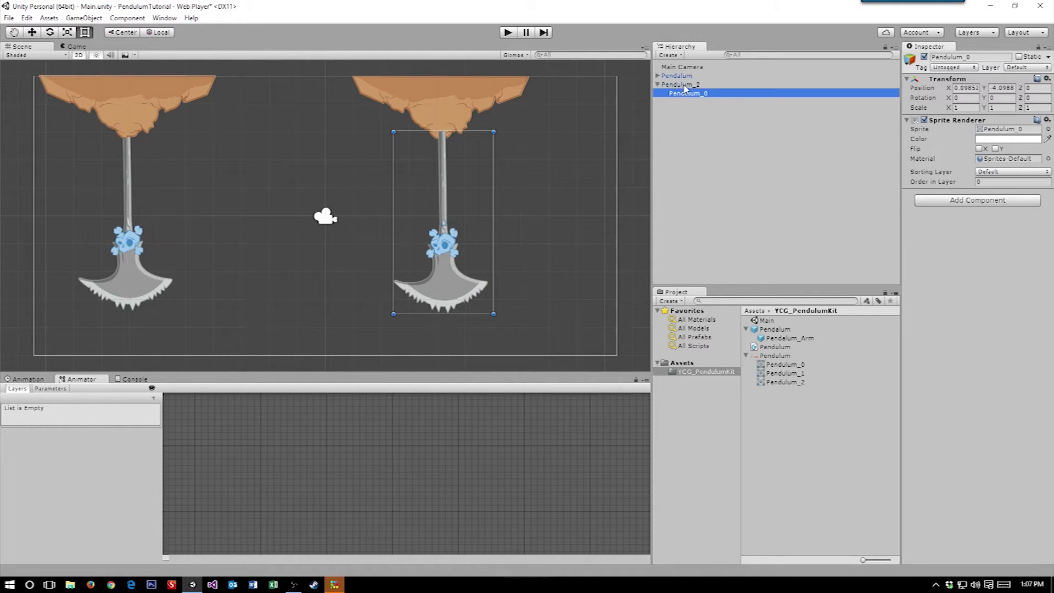
{"action": "left_click", "coordinate": [680, 85]}
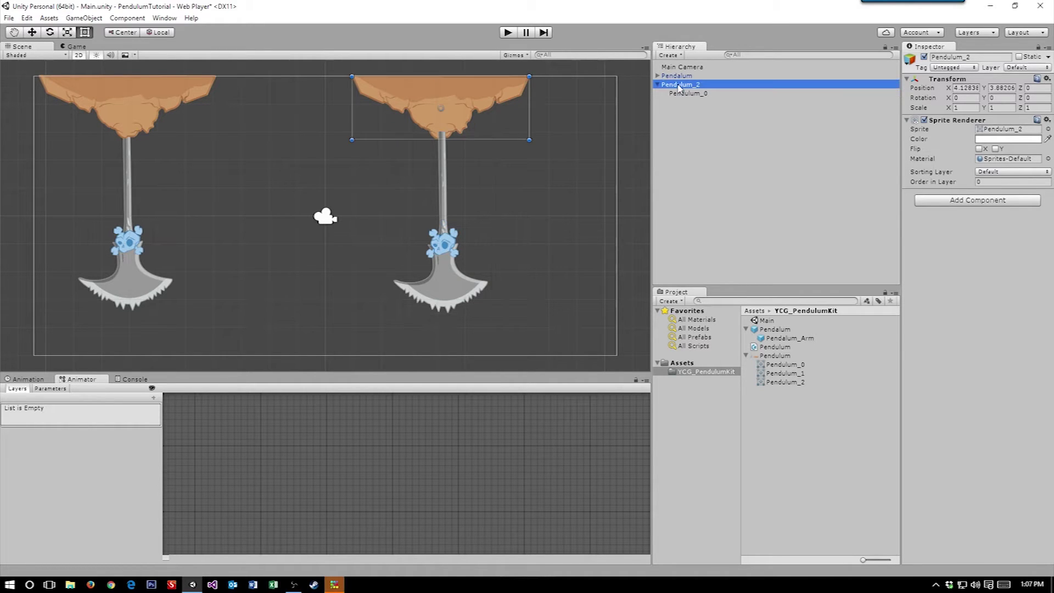
{"action": "left_click", "coordinate": [955, 88]}
{"action": "mouse_move", "coordinate": [939, 91]}
{"action": "left_mouse_down"}
{"action": "mouse_move", "coordinate": [965, 92]}
{"action": "mouse_move", "coordinate": [940, 103]}
{"action": "mouse_move", "coordinate": [956, 102]}
{"action": "left_mouse_up"}
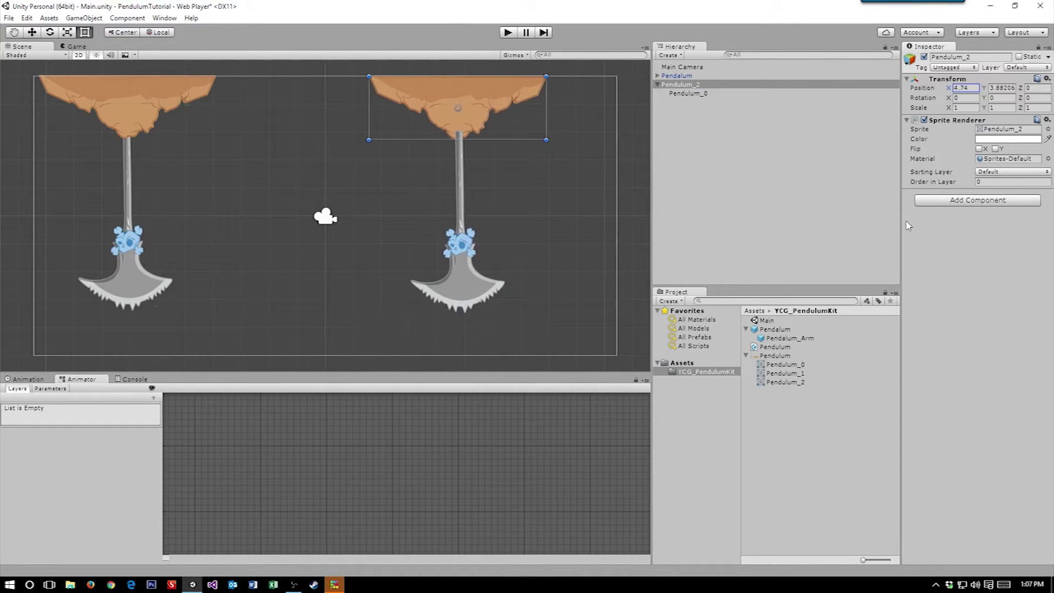
Step: Add an Edge Collider 2D to Pendulum_2 and bend its points along the rock's underside
{"action": "left_click", "coordinate": [942, 200]}
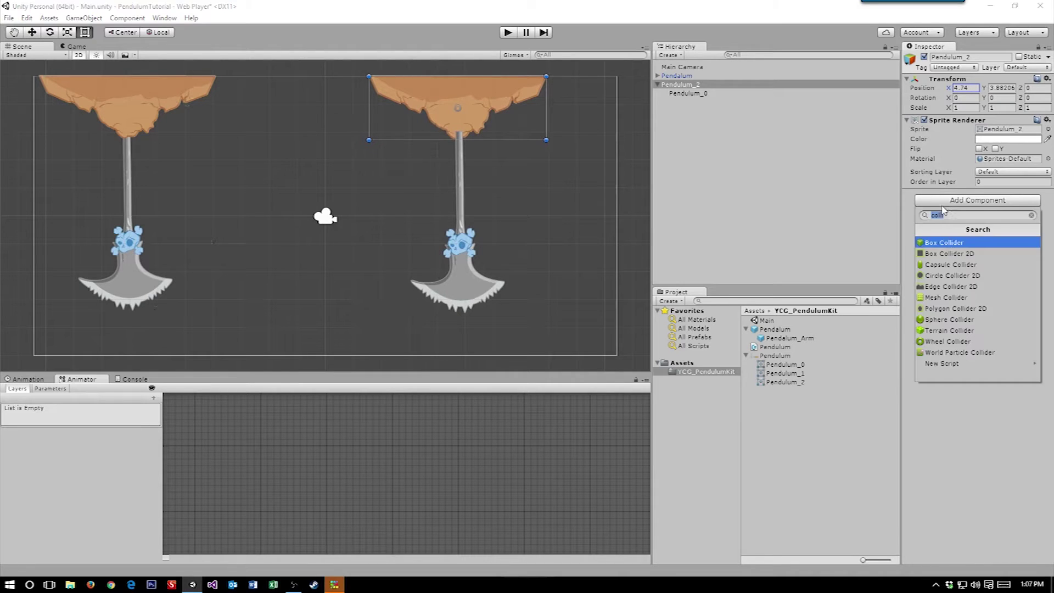
{"action": "left_click", "coordinate": [937, 289]}
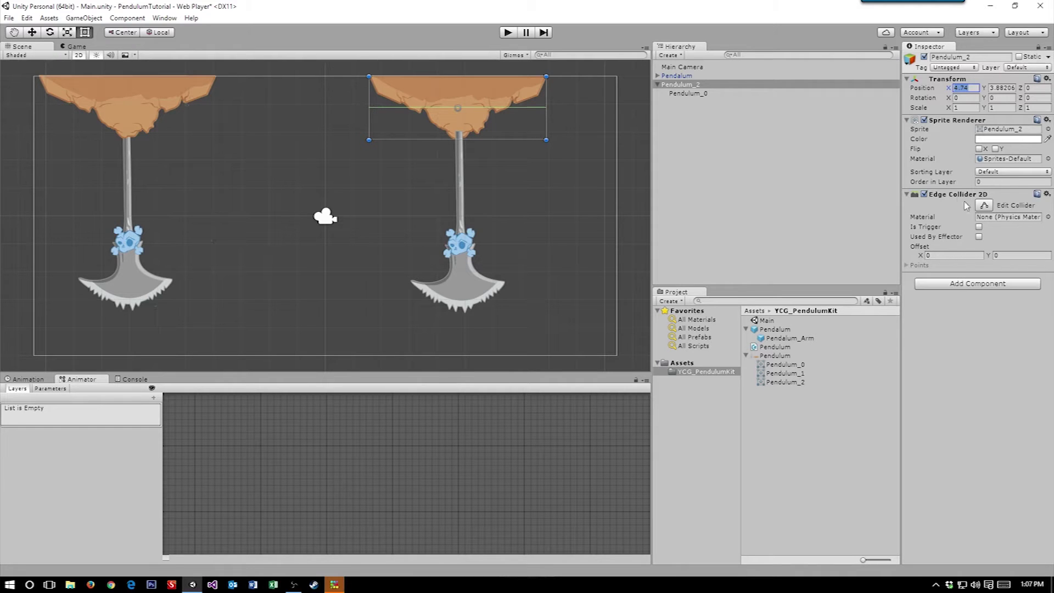
{"action": "left_click", "coordinate": [983, 205]}
{"action": "left_click_drag", "start_coordinate": [376, 108], "coordinate": [452, 144]}
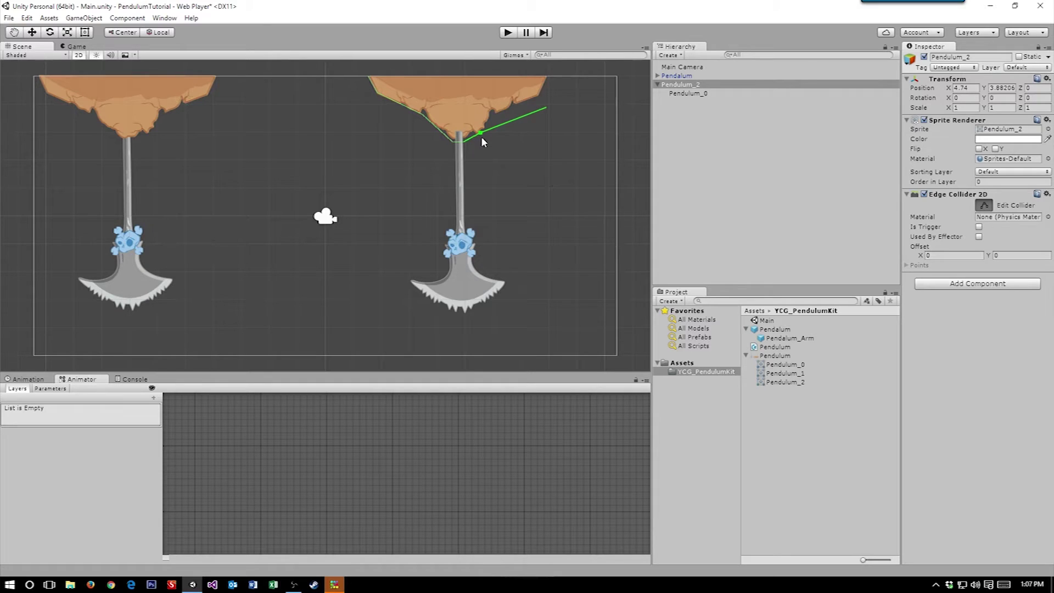
{"action": "left_click_drag", "start_coordinate": [503, 128], "coordinate": [495, 115]}
{"action": "left_click_drag", "start_coordinate": [546, 108], "coordinate": [372, 80]}
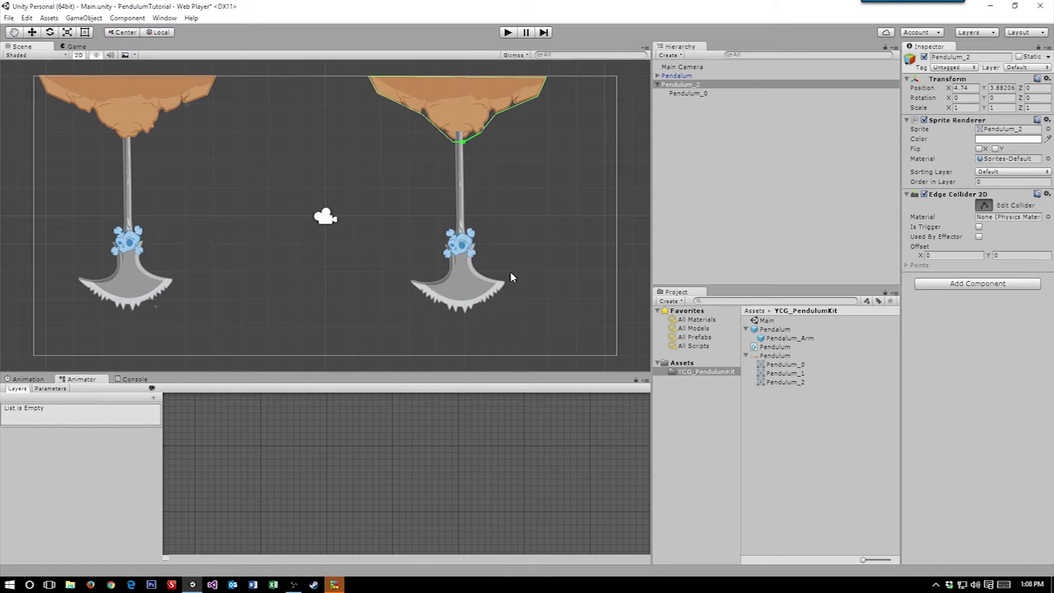
Step: Add an Edge Collider 2D to Pendulum_0 and move its left end up to the rock
{"action": "left_click", "coordinate": [694, 93]}
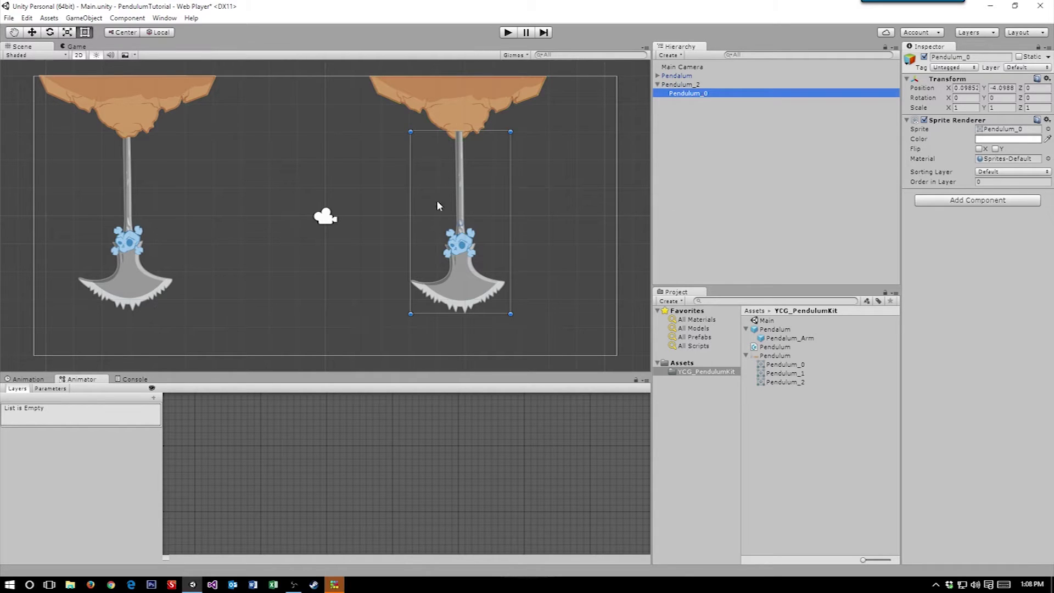
{"action": "left_click", "coordinate": [978, 201]}
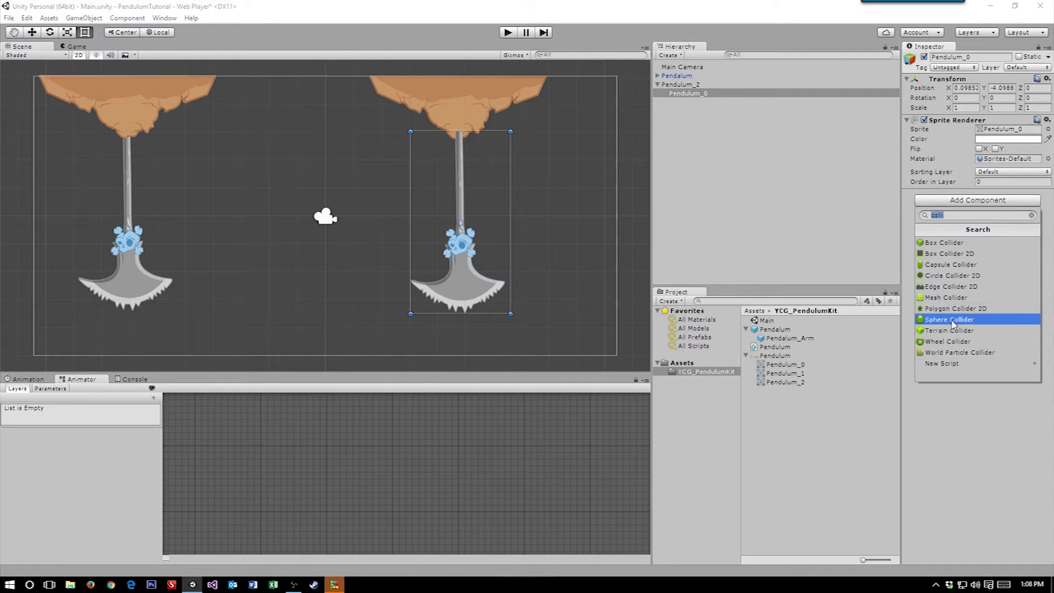
{"action": "left_click", "coordinate": [949, 286]}
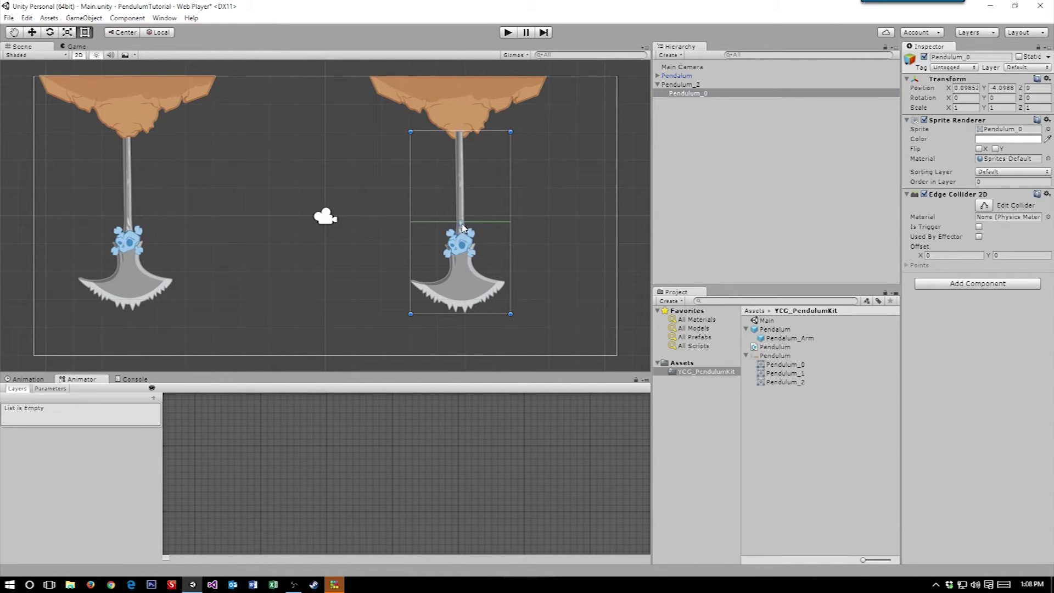
{"action": "left_click", "coordinate": [983, 205]}
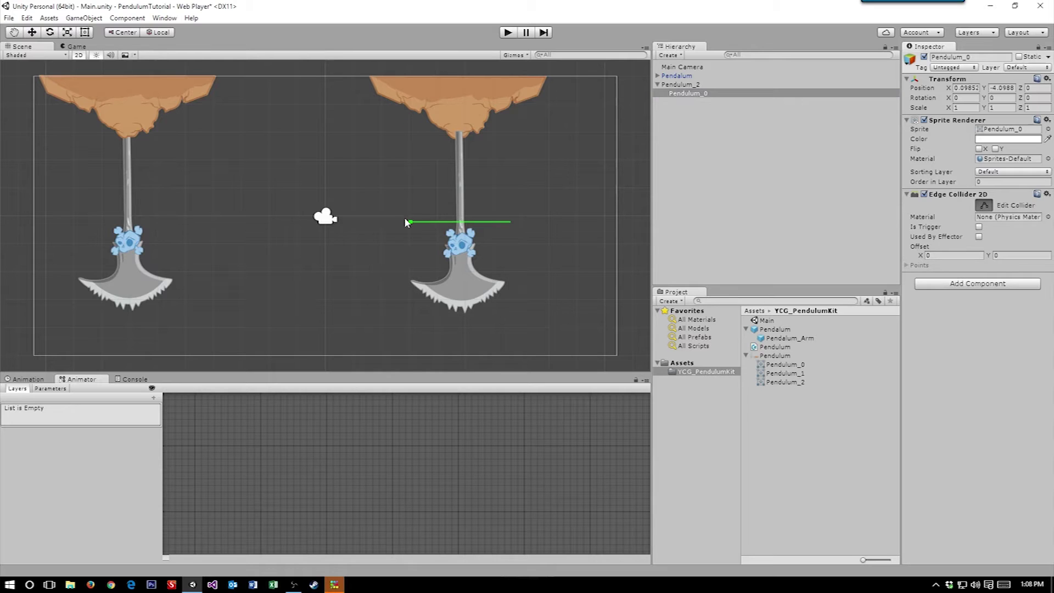
{"action": "left_click_drag", "start_coordinate": [406, 221], "coordinate": [448, 261]}
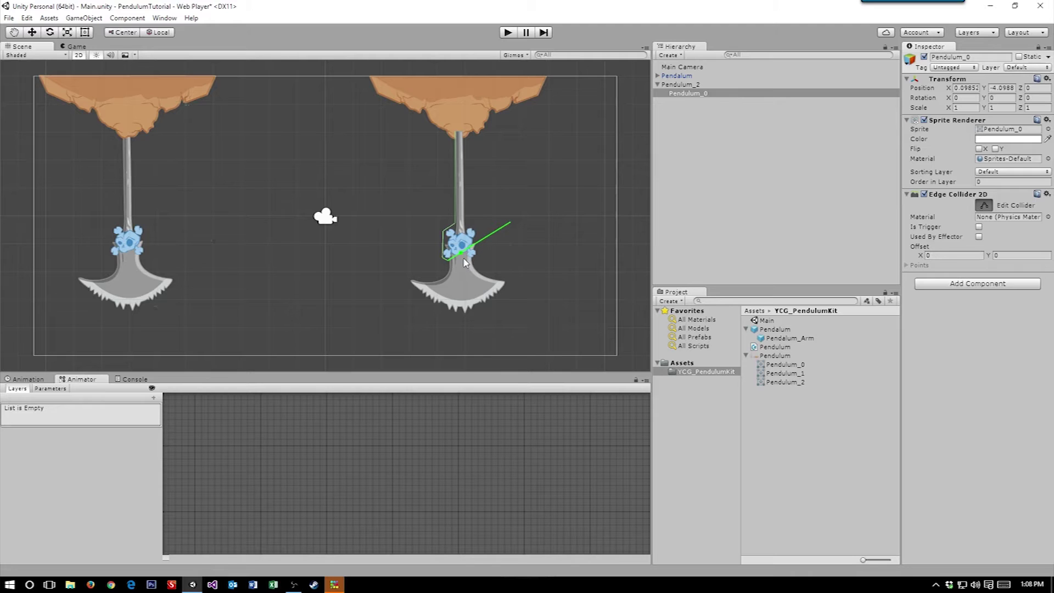
Step: Trace the arm's collider around the axe blade and skull, then up the rod to the top
{"action": "left_click_drag", "start_coordinate": [466, 251], "coordinate": [408, 291]}
{"action": "left_click_drag", "start_coordinate": [462, 253], "coordinate": [469, 316]}
{"action": "mouse_move", "coordinate": [487, 279]}
{"action": "left_mouse_down"}
{"action": "mouse_move", "coordinate": [496, 306]}
{"action": "mouse_move", "coordinate": [513, 289]}
{"action": "mouse_move", "coordinate": [497, 310]}
{"action": "mouse_move", "coordinate": [499, 277]}
{"action": "mouse_move", "coordinate": [508, 284]}
{"action": "mouse_move", "coordinate": [473, 273]}
{"action": "mouse_move", "coordinate": [488, 279]}
{"action": "left_mouse_up"}
{"action": "mouse_move", "coordinate": [489, 269]}
{"action": "left_mouse_down"}
{"action": "mouse_move", "coordinate": [476, 265]}
{"action": "mouse_move", "coordinate": [481, 254]}
{"action": "left_mouse_up"}
{"action": "left_click_drag", "start_coordinate": [480, 248], "coordinate": [476, 223]}
{"action": "left_click_drag", "start_coordinate": [512, 222], "coordinate": [465, 134]}
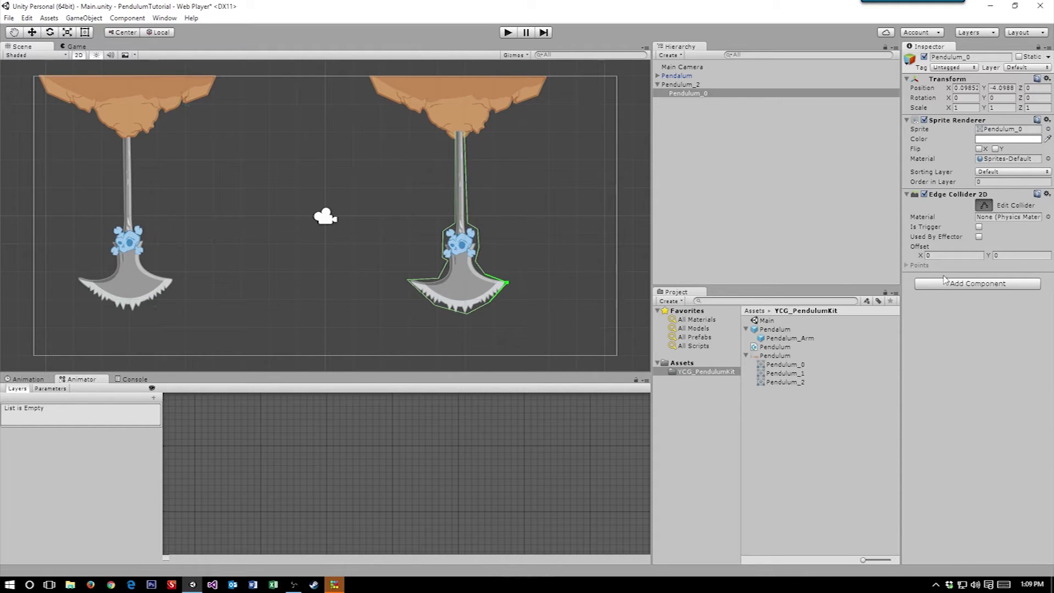
Step: Add a Hinge Joint 2D to Pendulum_0 and raise its anchor to Y 3.34 at the rod's top
{"action": "left_click", "coordinate": [737, 129]}
{"action": "left_click", "coordinate": [700, 94]}
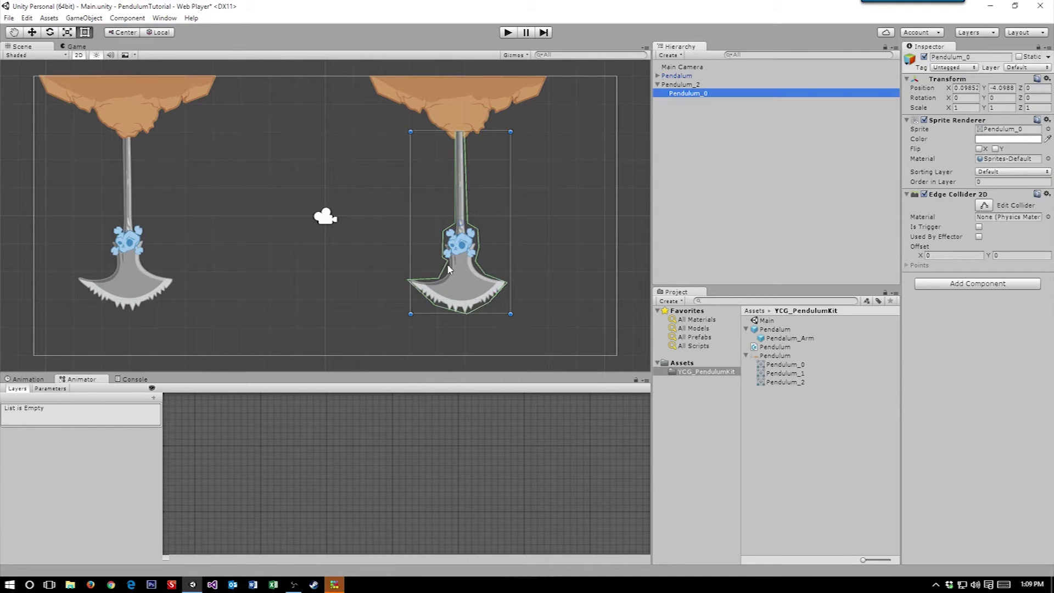
{"action": "left_click", "coordinate": [971, 287]}
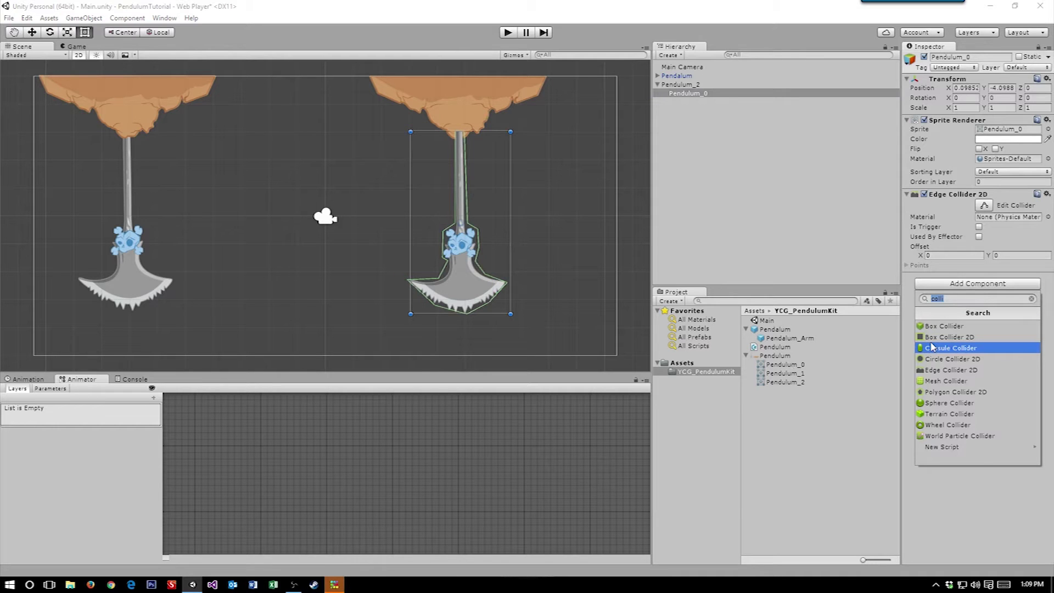
{"action": "type", "text": "hing"}
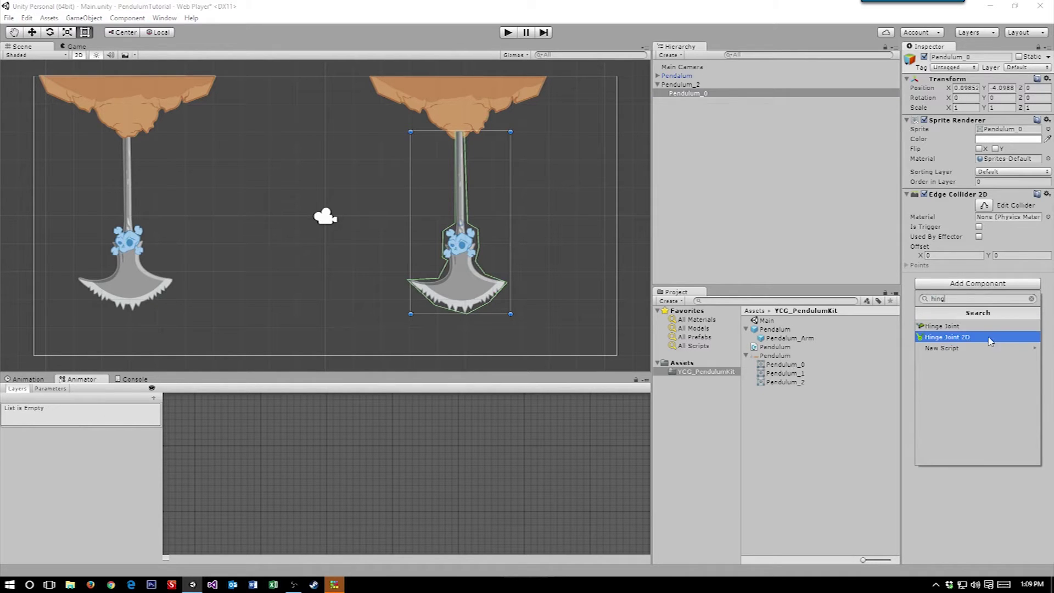
{"action": "left_click", "coordinate": [937, 337]}
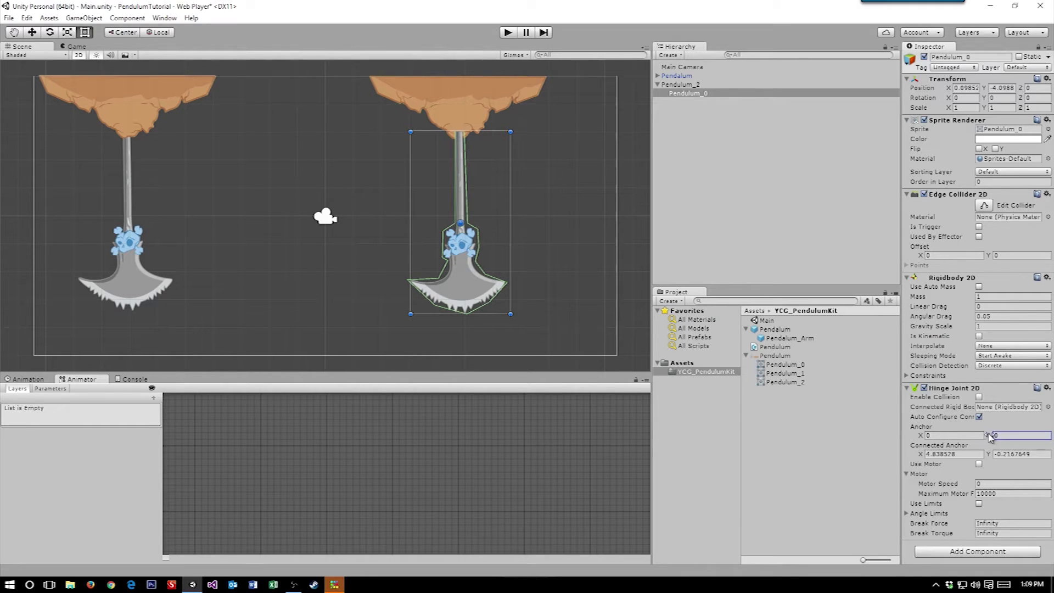
{"action": "left_click_drag", "start_coordinate": [989, 436], "coordinate": [996, 438]}
{"action": "left_click", "coordinate": [508, 32]}
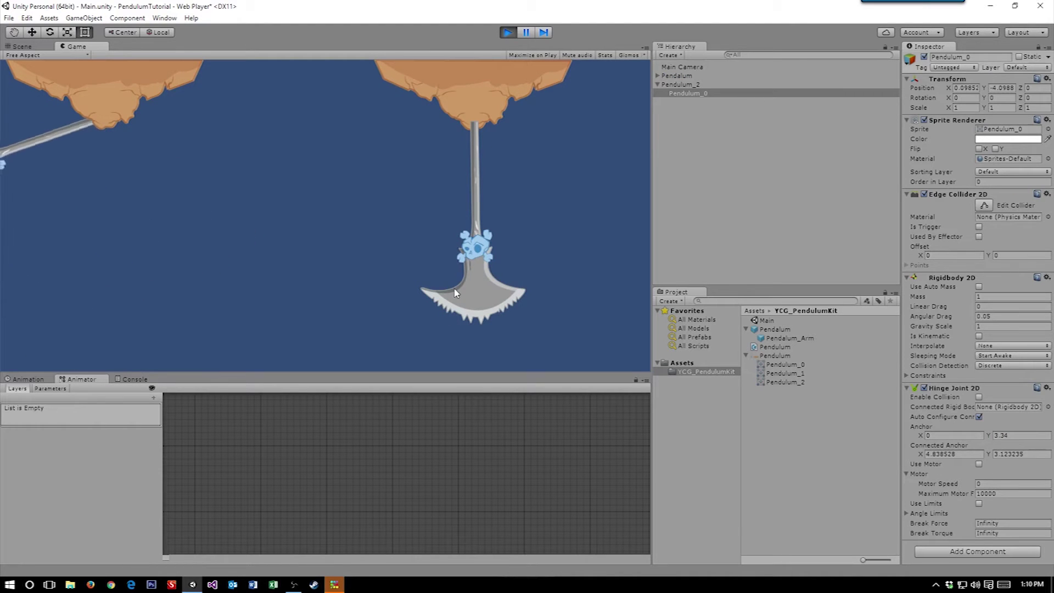
{"action": "left_click", "coordinate": [46, 55]}
{"action": "left_click", "coordinate": [22, 46]}
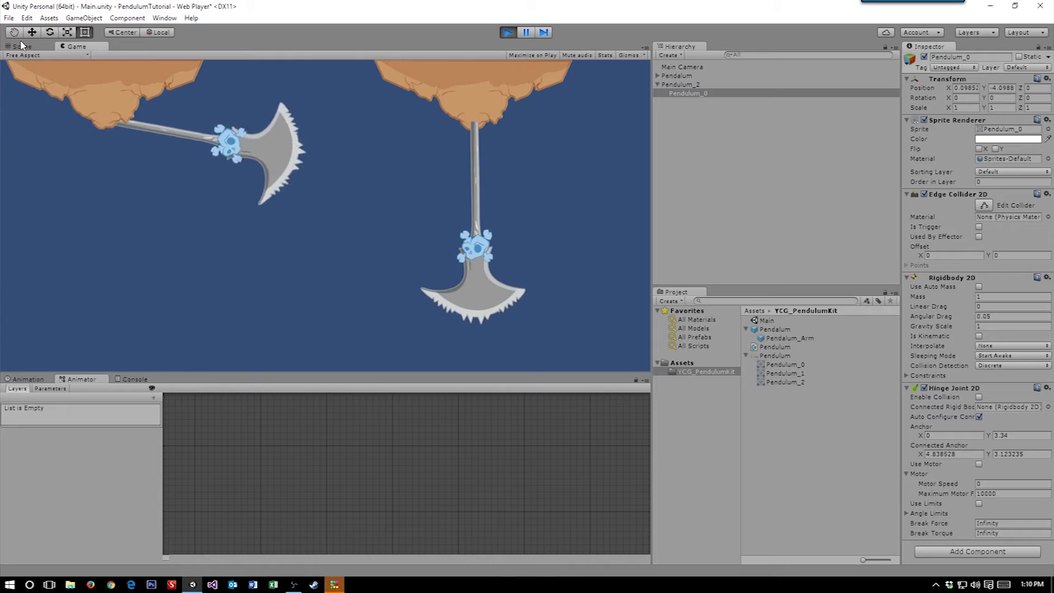
{"action": "left_click", "coordinate": [22, 45]}
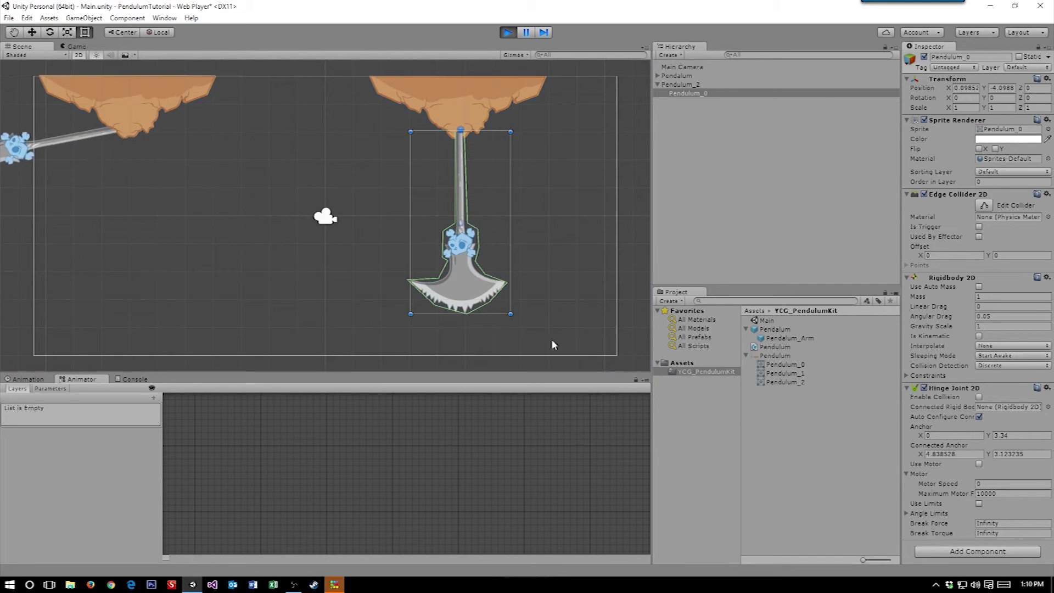
{"action": "left_click_drag", "start_coordinate": [512, 318], "coordinate": [588, 281]}
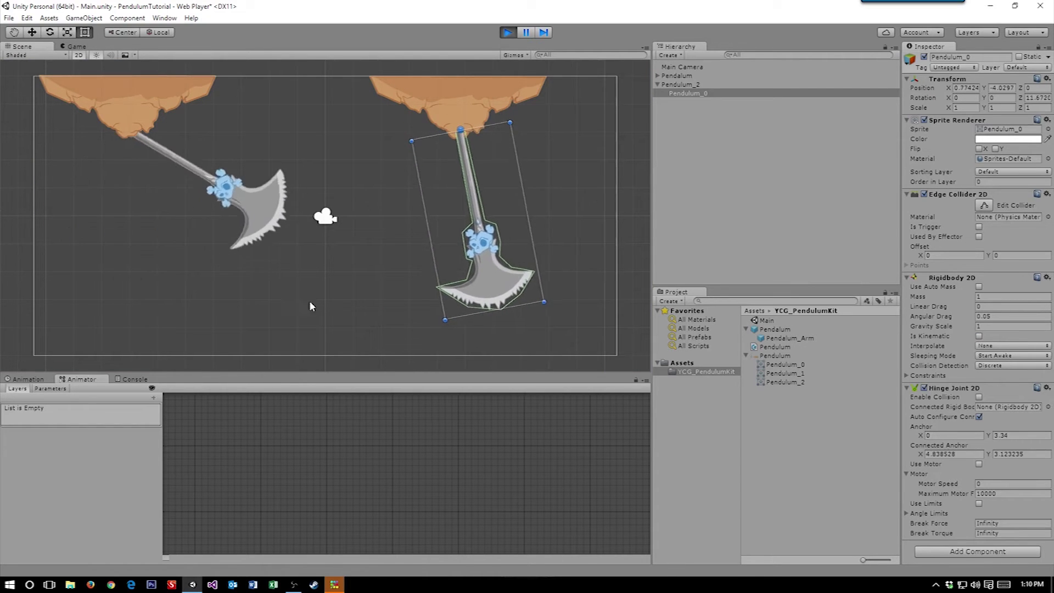
{"action": "left_click", "coordinate": [505, 34]}
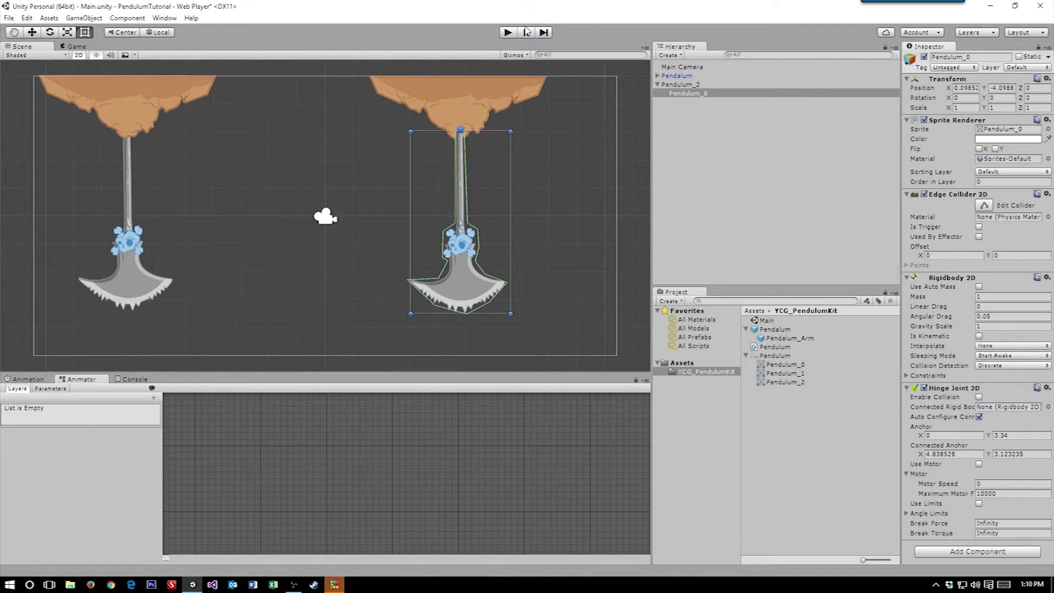
Step: Run the game and enable the Hinge Joint 2D motor at Motor Speed 100
{"action": "left_click", "coordinate": [506, 33]}
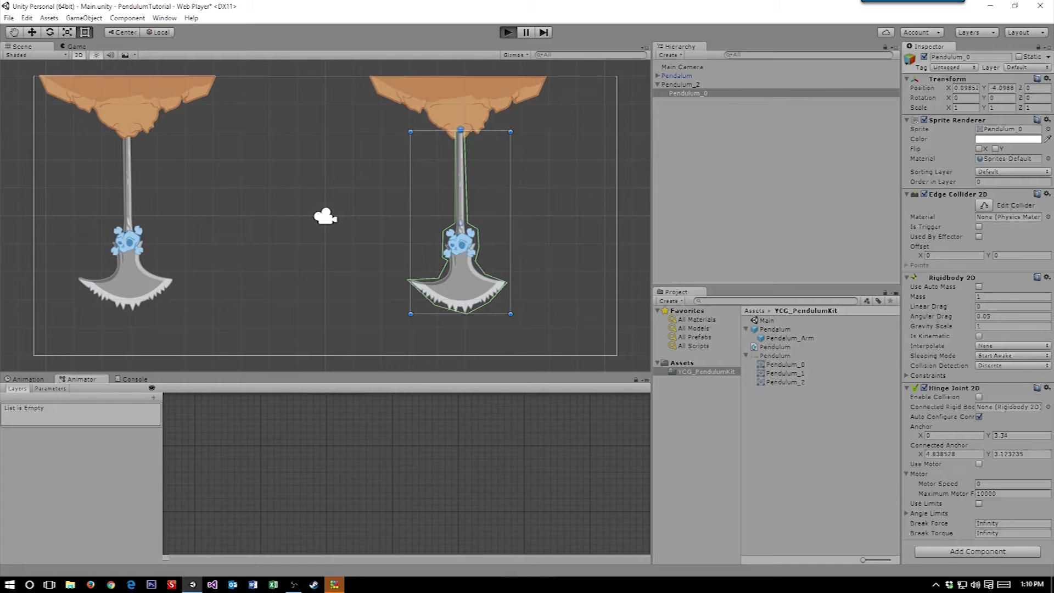
{"action": "left_click", "coordinate": [15, 46]}
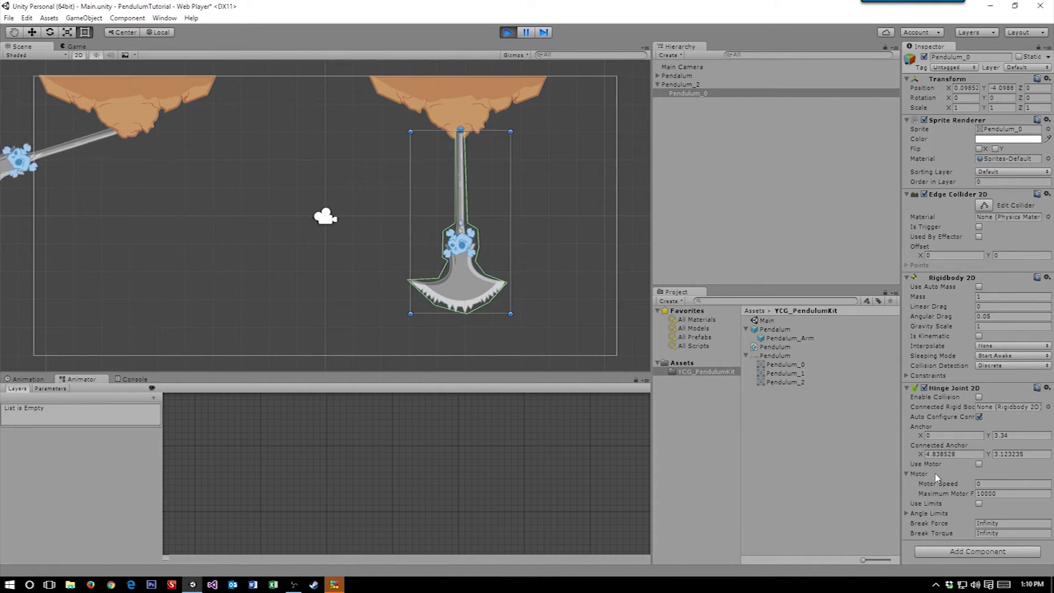
{"action": "left_click", "coordinate": [978, 464]}
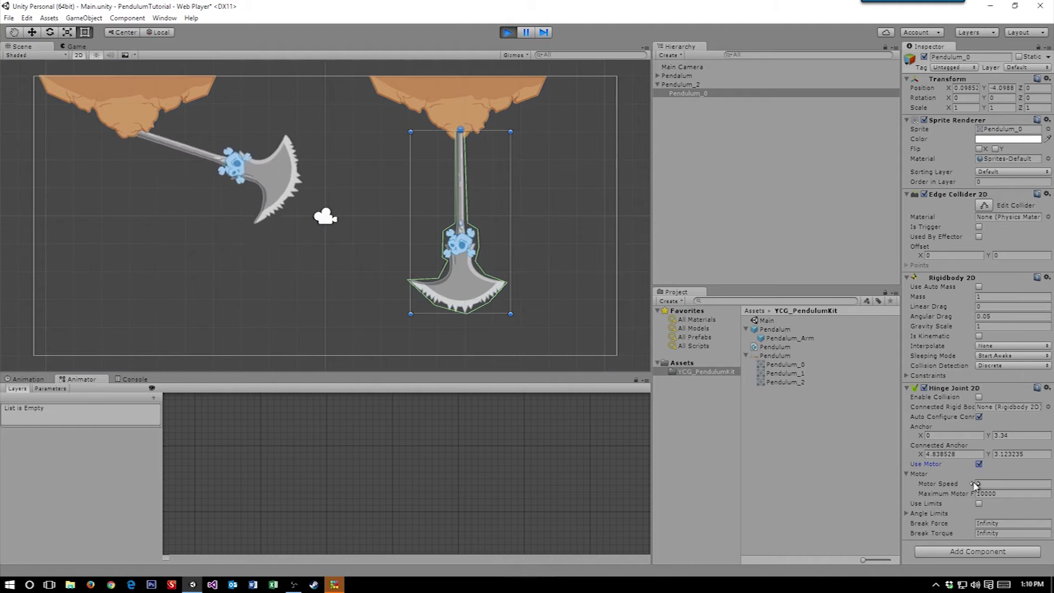
{"action": "left_click", "coordinate": [982, 483]}
{"action": "left_click", "coordinate": [982, 484]}
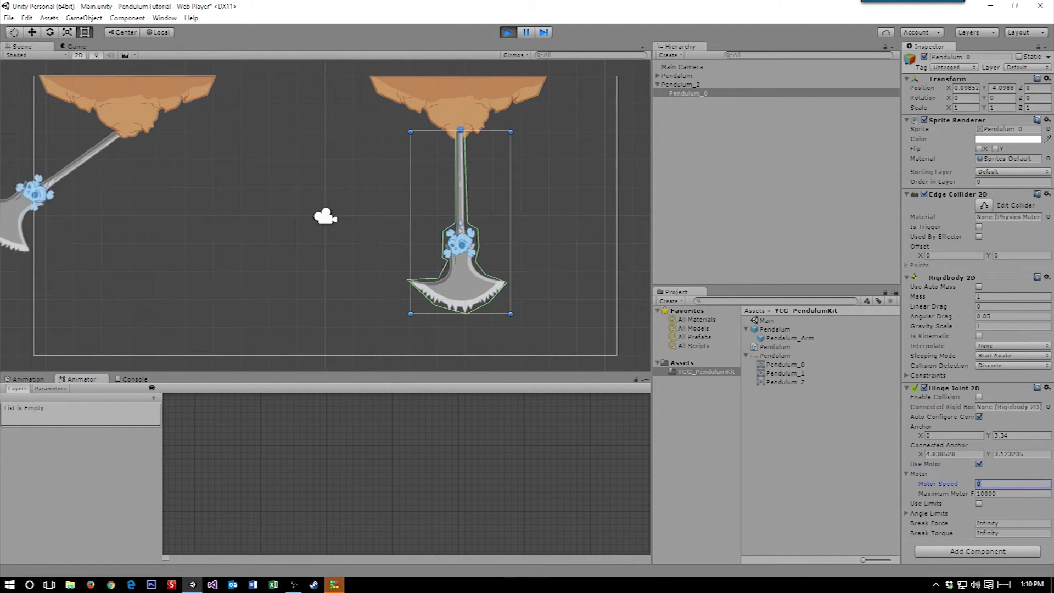
{"action": "type", "text": "100"}
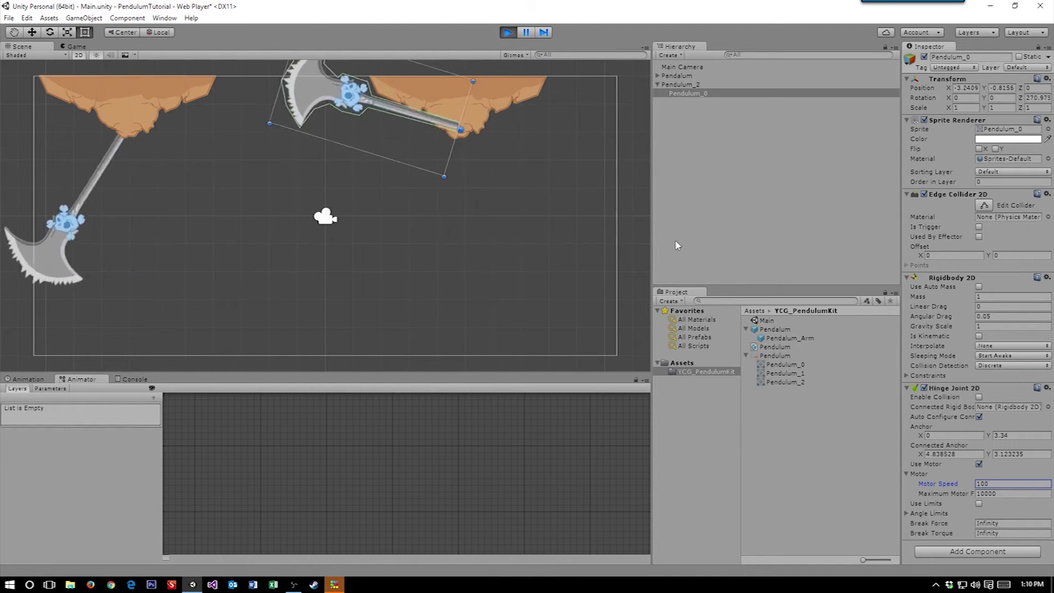
{"action": "left_click", "coordinate": [507, 33]}
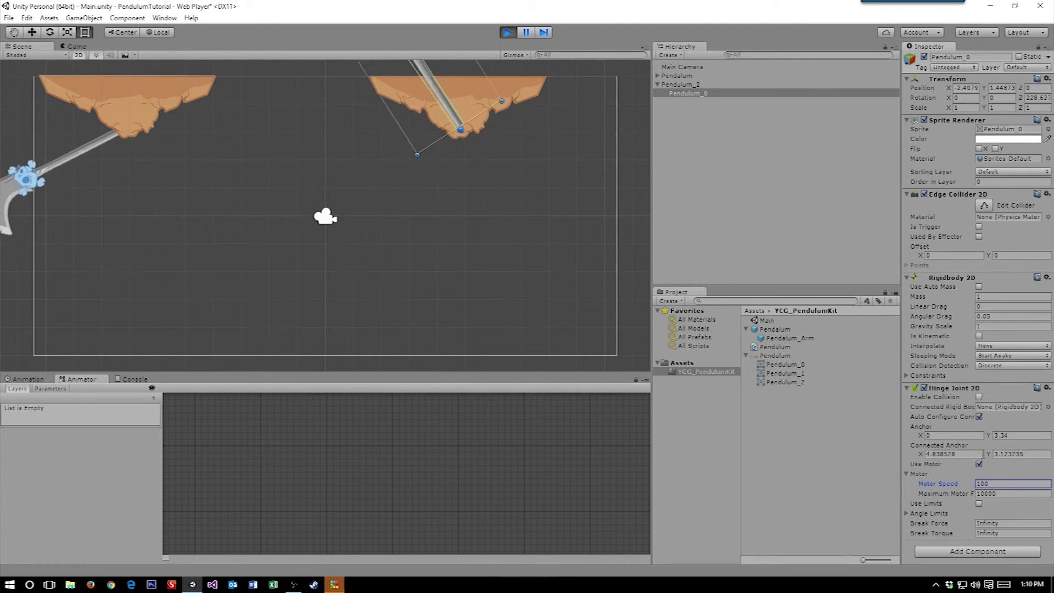
Step: Switch the hinge motor off so the right axe swings back and forth freely
{"action": "left_click", "coordinate": [979, 465]}
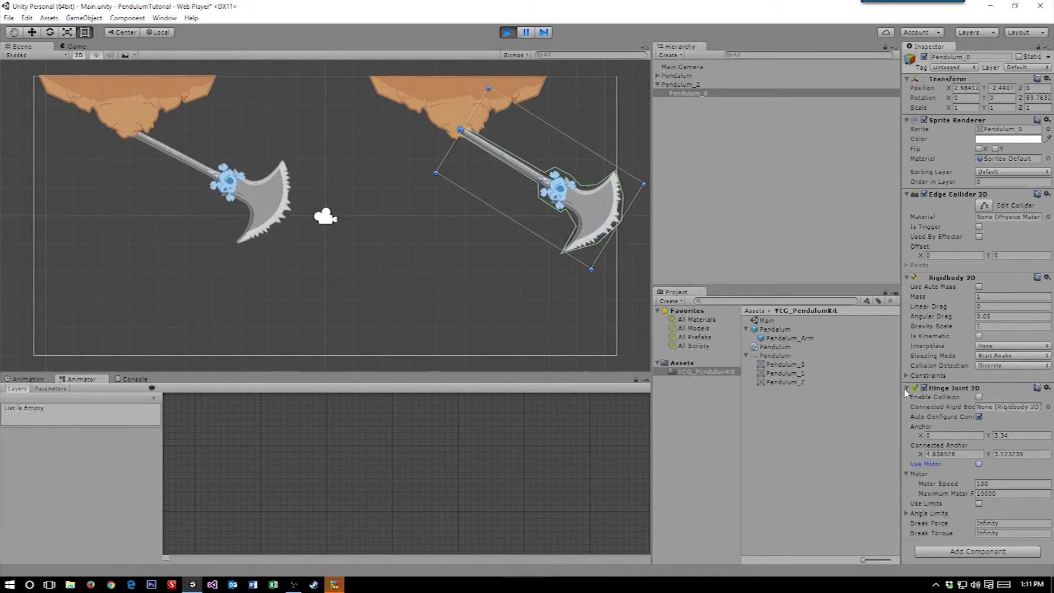
{"action": "left_click", "coordinate": [977, 551]}
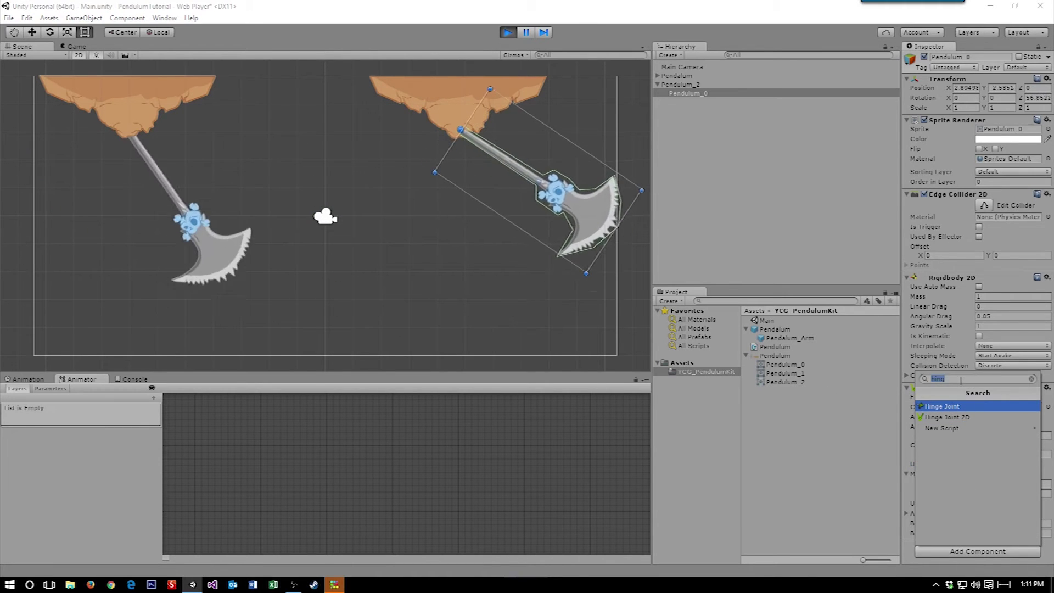
Step: Search the component list and attach the Pendulum script to Pendulum_0 during play
{"action": "type", "text": "hinge joint 2d"}
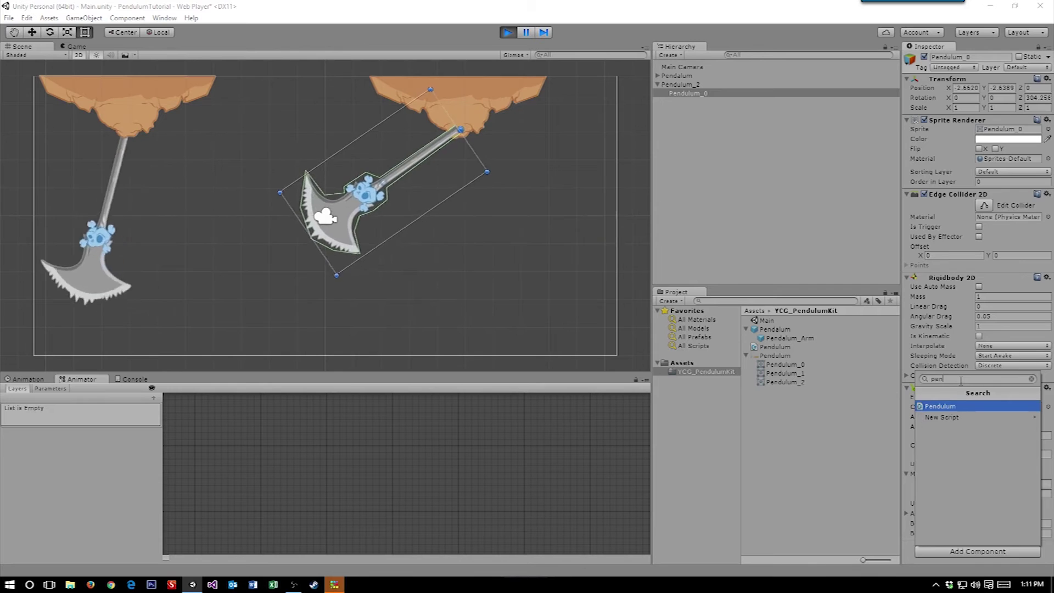
{"action": "key", "text": "Return"}
{"action": "scroll", "coordinate": [933, 455], "scroll_direction": "down", "scroll_amount": 3}
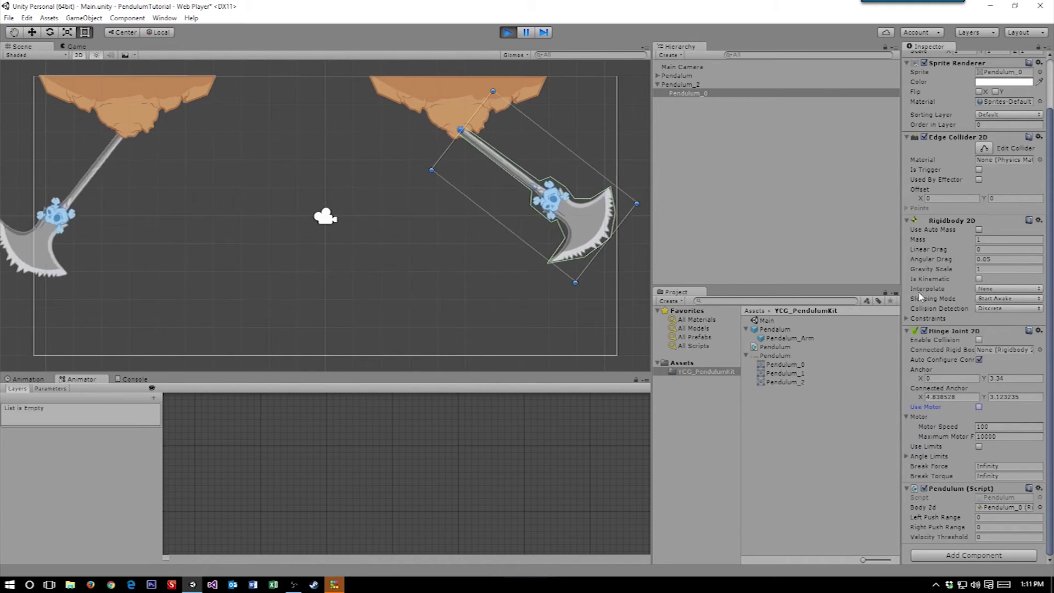
Step: Stop play, collapse Rigidbody 2D and Hinge Joint 2D, add the Pendulum script, and open Pendulum.cs
{"action": "left_click", "coordinate": [507, 32]}
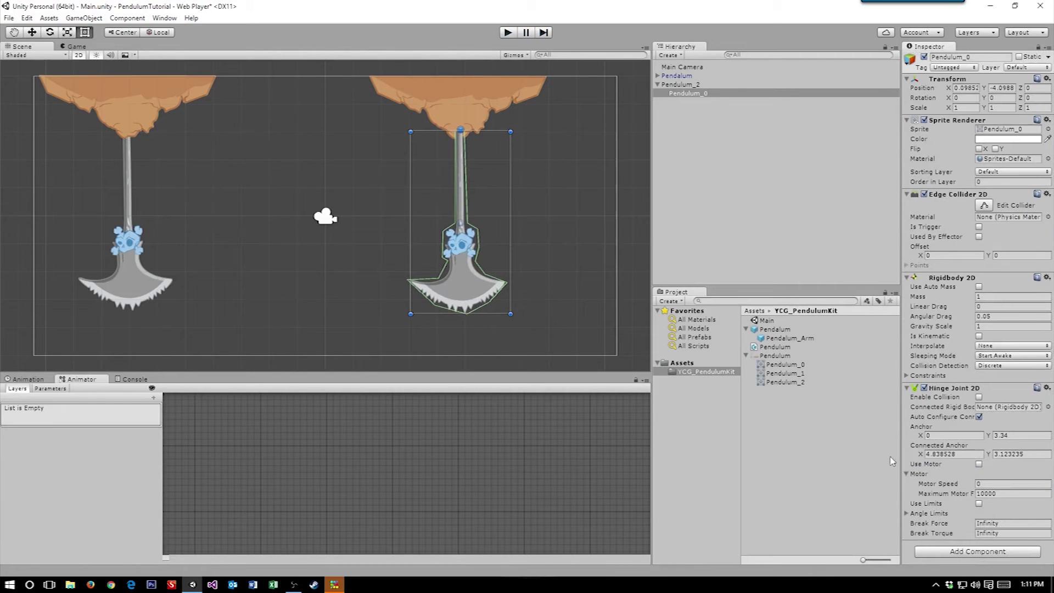
{"action": "left_click", "coordinate": [909, 388]}
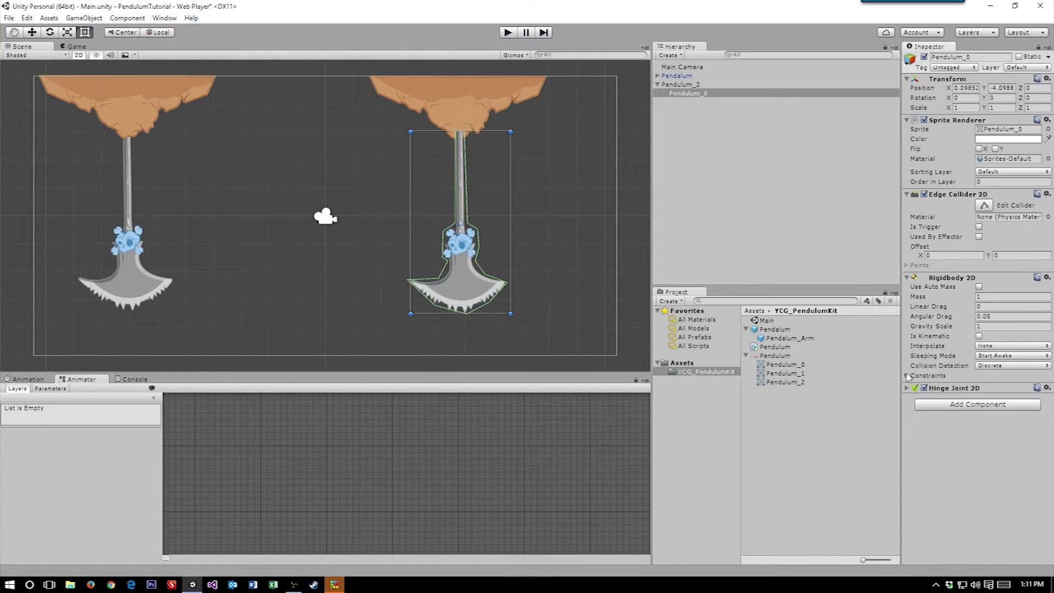
{"action": "left_click", "coordinate": [907, 277]}
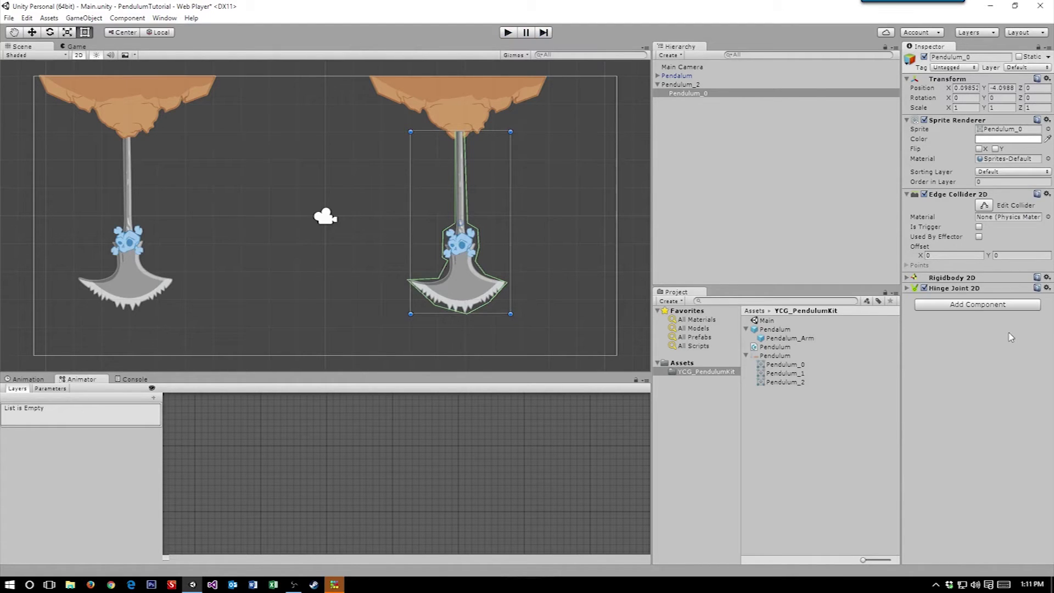
{"action": "left_click", "coordinate": [975, 308]}
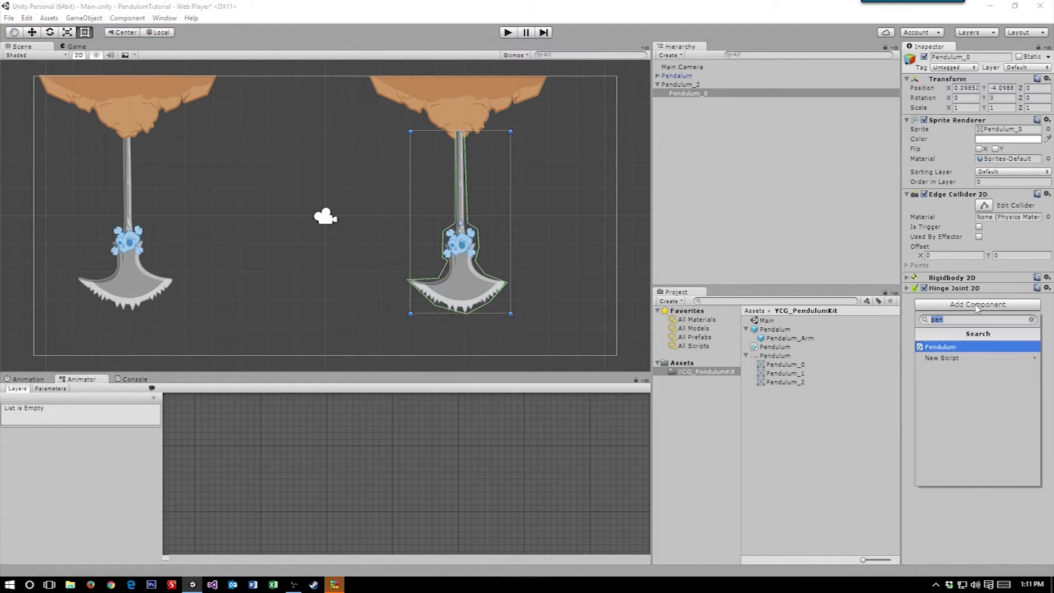
{"action": "left_click", "coordinate": [956, 348]}
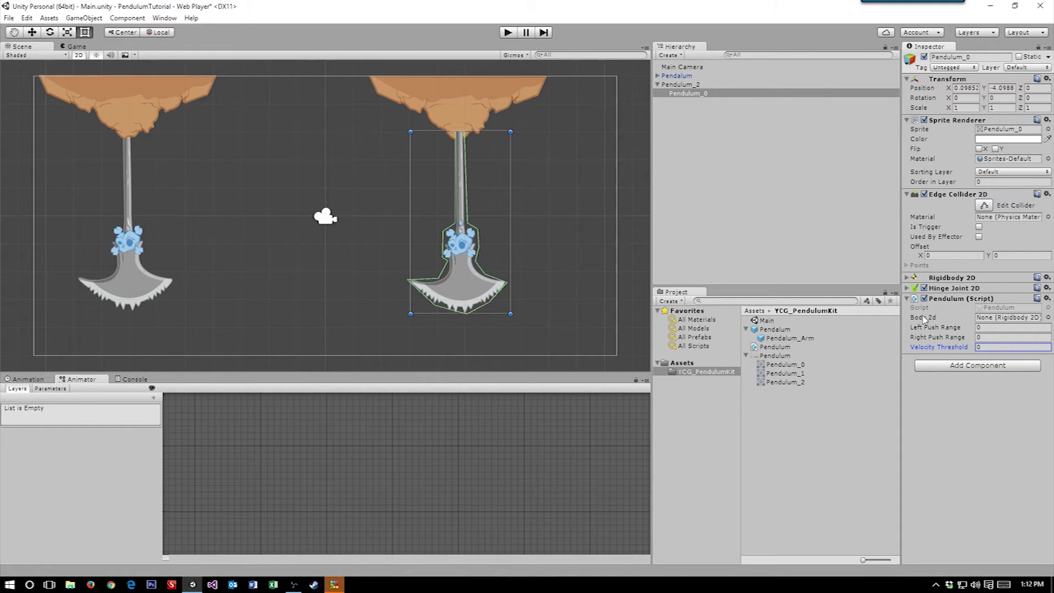
{"action": "double_click", "coordinate": [774, 346]}
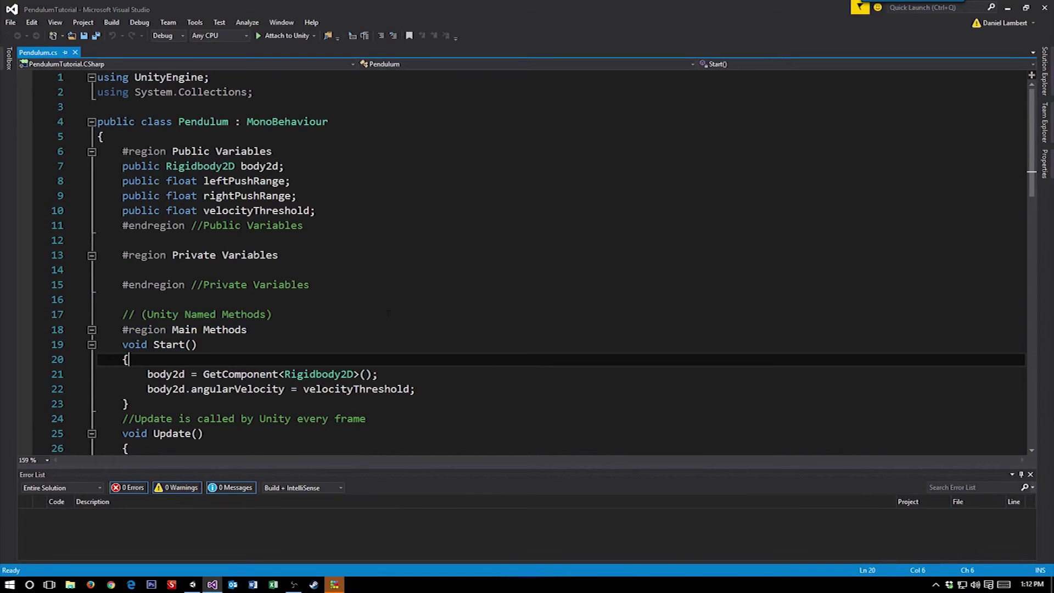
Step: Highlight the public variable declarations, then the line fetching the Rigidbody2D
{"action": "left_click_drag", "start_coordinate": [116, 166], "coordinate": [317, 210]}
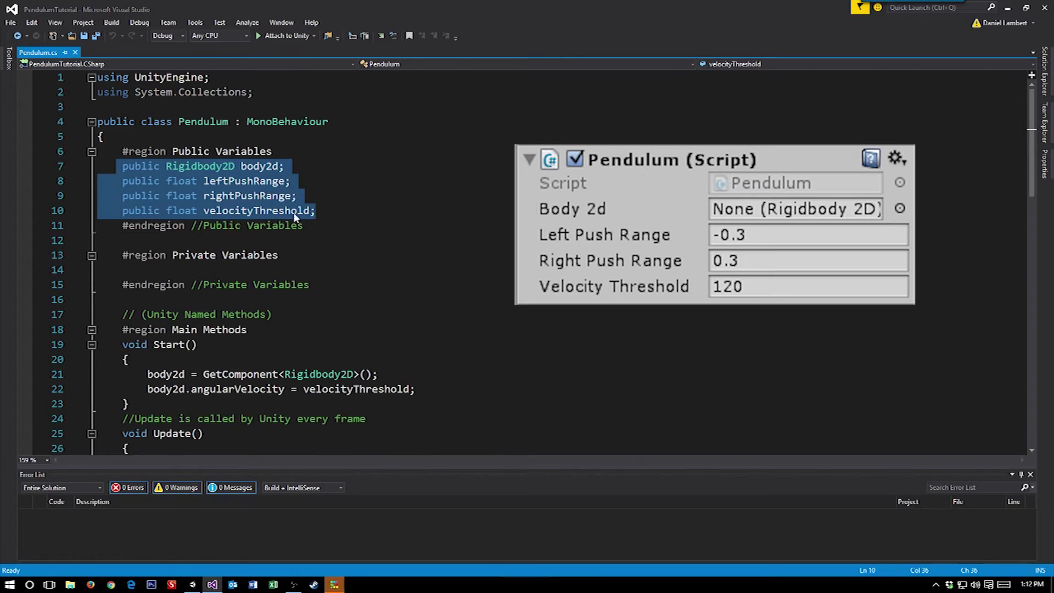
{"action": "key", "text": "Up"}
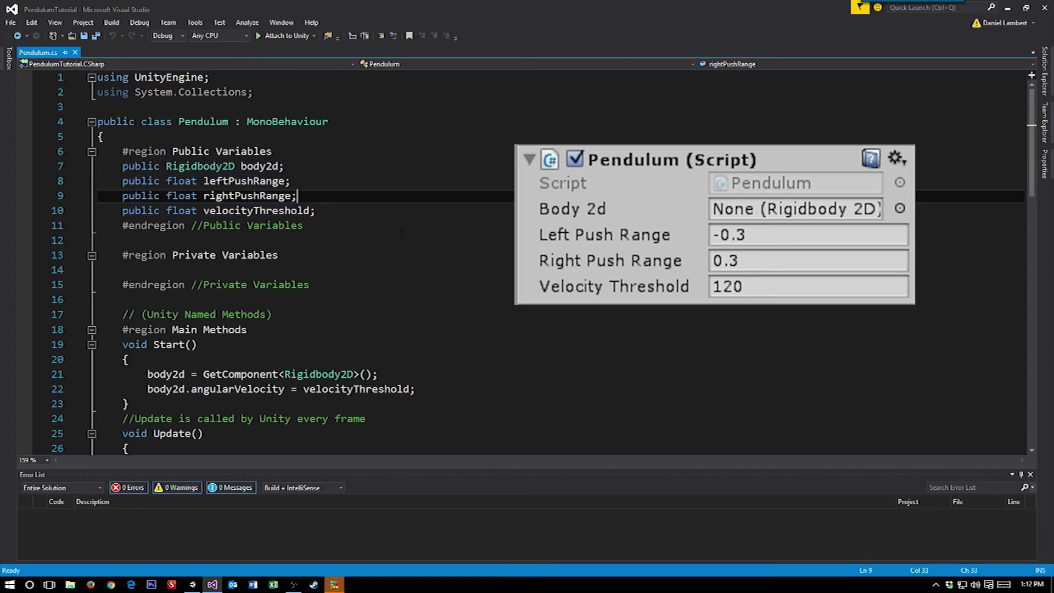
{"action": "scroll", "coordinate": [414, 219], "scroll_direction": "down", "scroll_amount": 2}
{"action": "scroll", "coordinate": [415, 258], "scroll_direction": "down", "scroll_amount": 2}
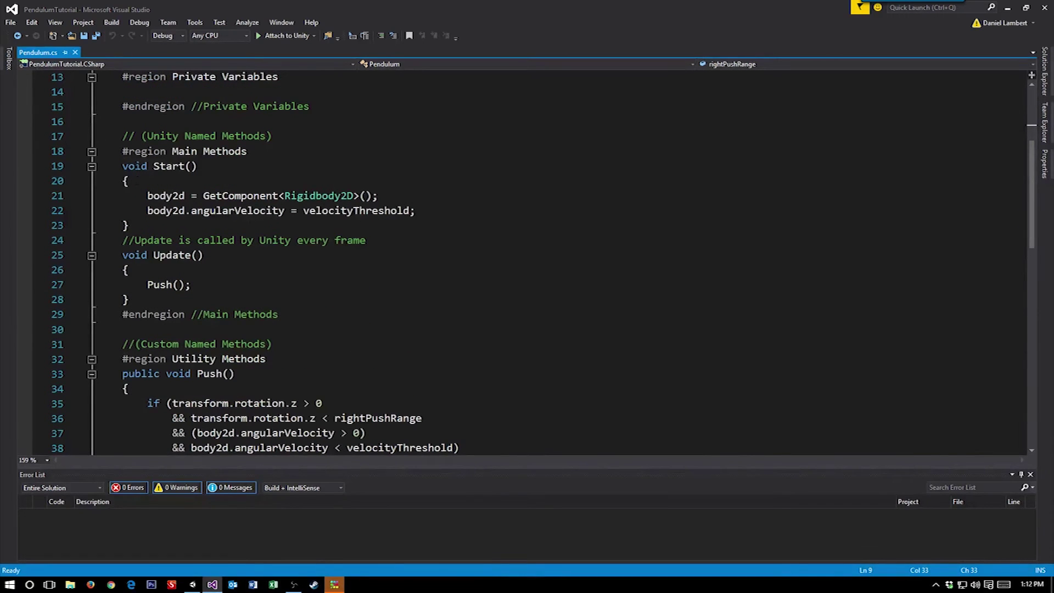
{"action": "left_click_drag", "start_coordinate": [147, 196], "coordinate": [404, 196]}
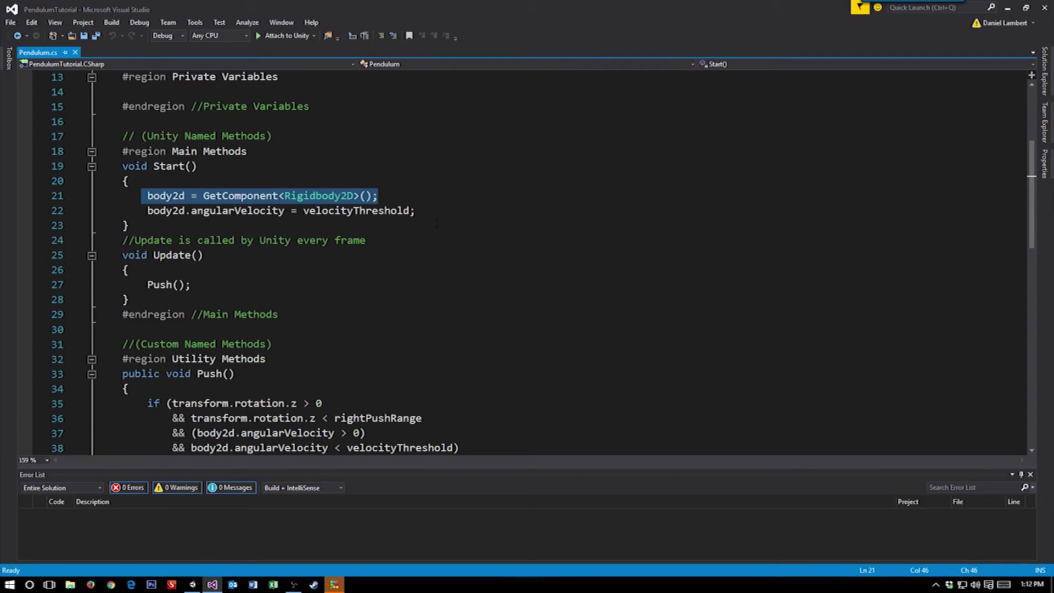
Step: Highlight the angularVelocity assignment in Start on line 22
{"action": "scroll", "coordinate": [460, 253], "scroll_direction": "up", "scroll_amount": 2}
{"action": "left_click_drag", "start_coordinate": [416, 299], "coordinate": [147, 302]}
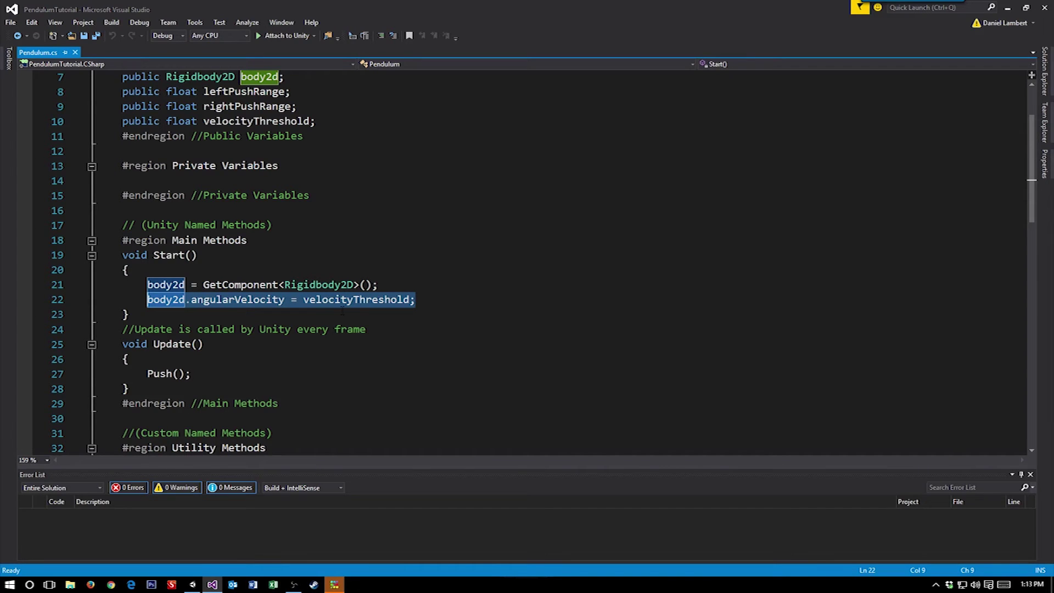
{"action": "left_click", "coordinate": [426, 298]}
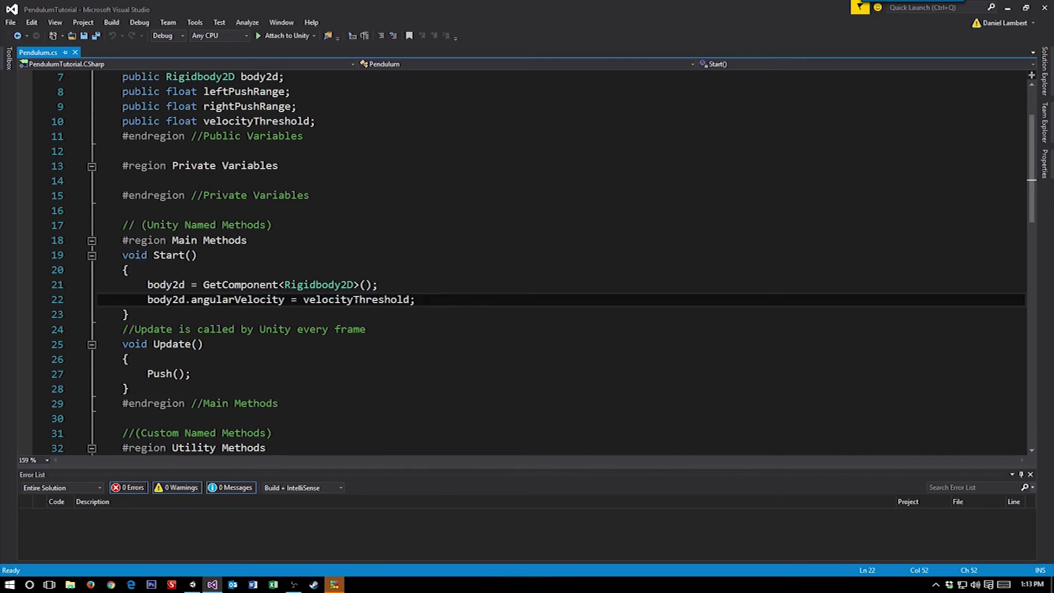
{"action": "left_click_drag", "start_coordinate": [144, 299], "coordinate": [416, 299]}
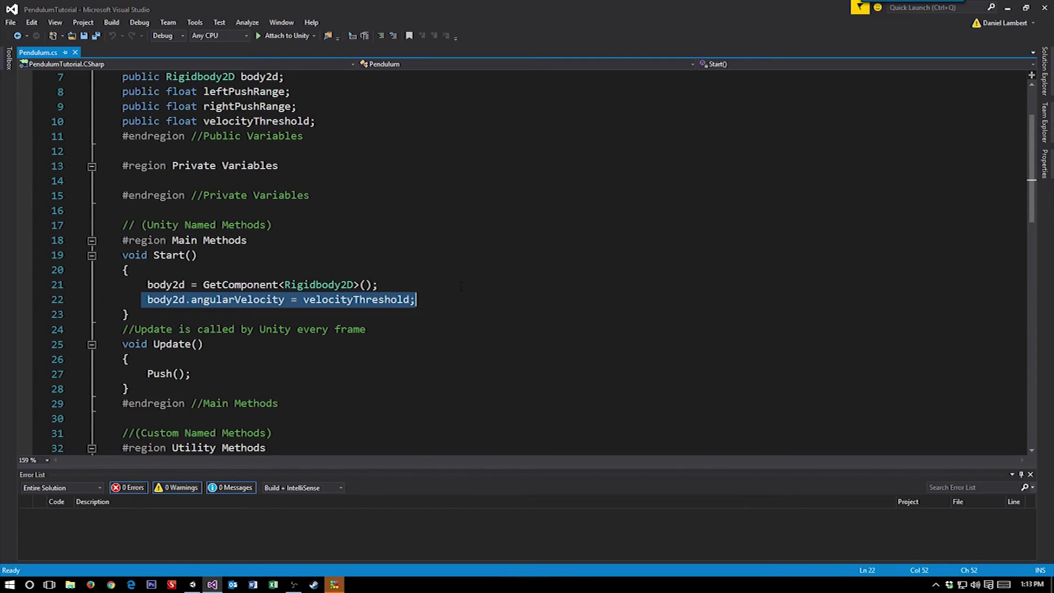
Step: Highlight the Push() call in Update and the body of the Push() method
{"action": "scroll", "coordinate": [430, 289], "scroll_direction": "down", "scroll_amount": 4}
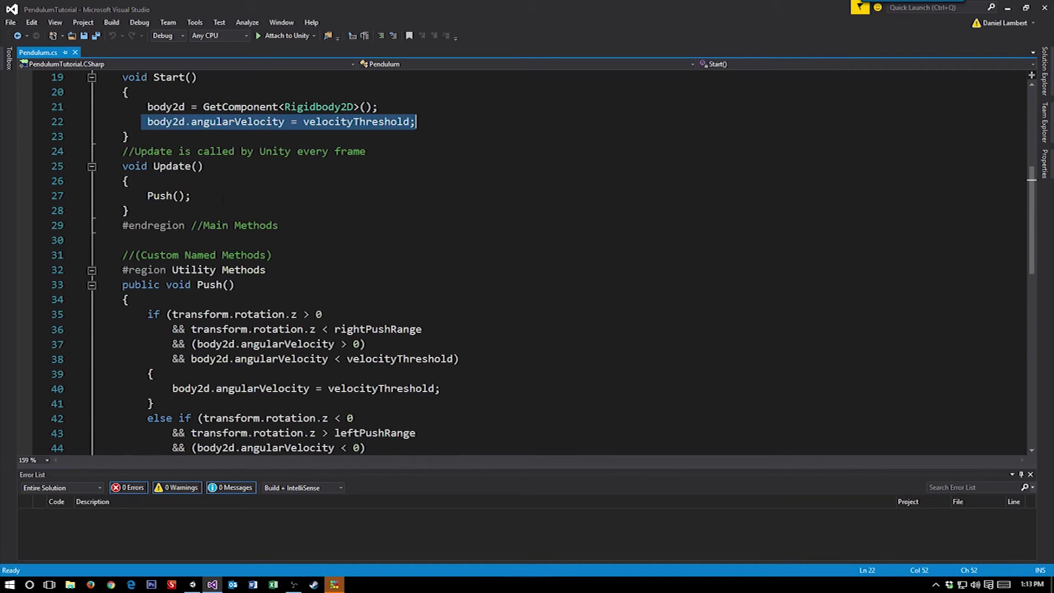
{"action": "left_click_drag", "start_coordinate": [190, 195], "coordinate": [147, 195]}
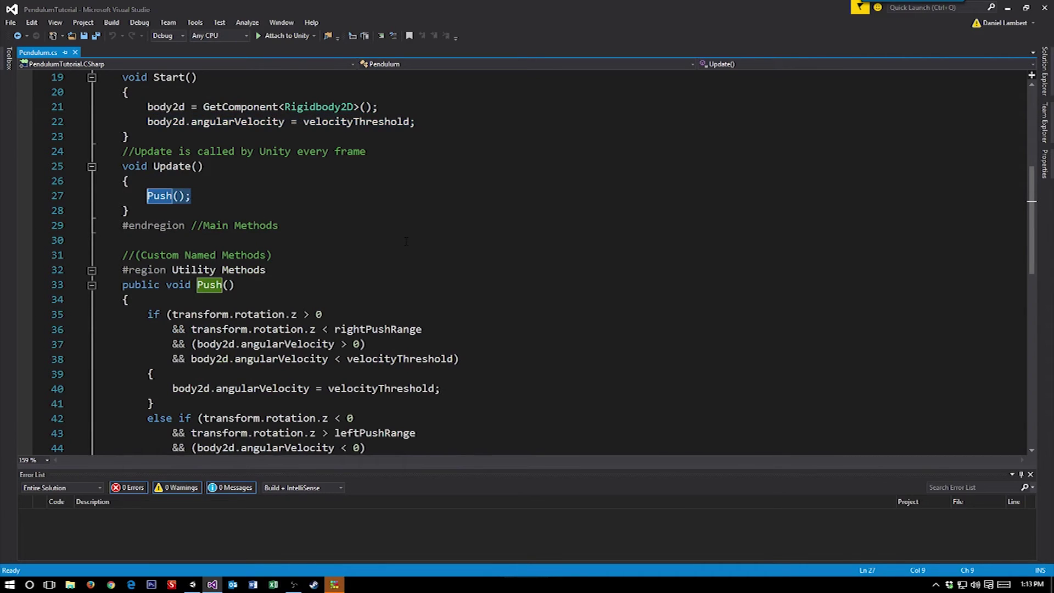
{"action": "scroll", "coordinate": [282, 181], "scroll_direction": "down", "scroll_amount": 2}
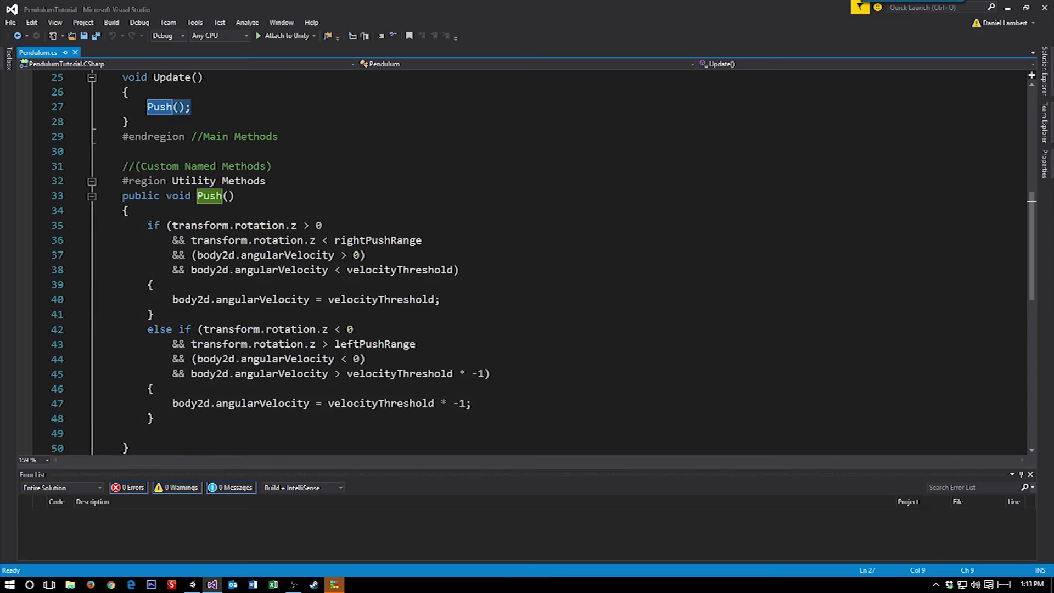
{"action": "left_click_drag", "start_coordinate": [141, 225], "coordinate": [495, 404]}
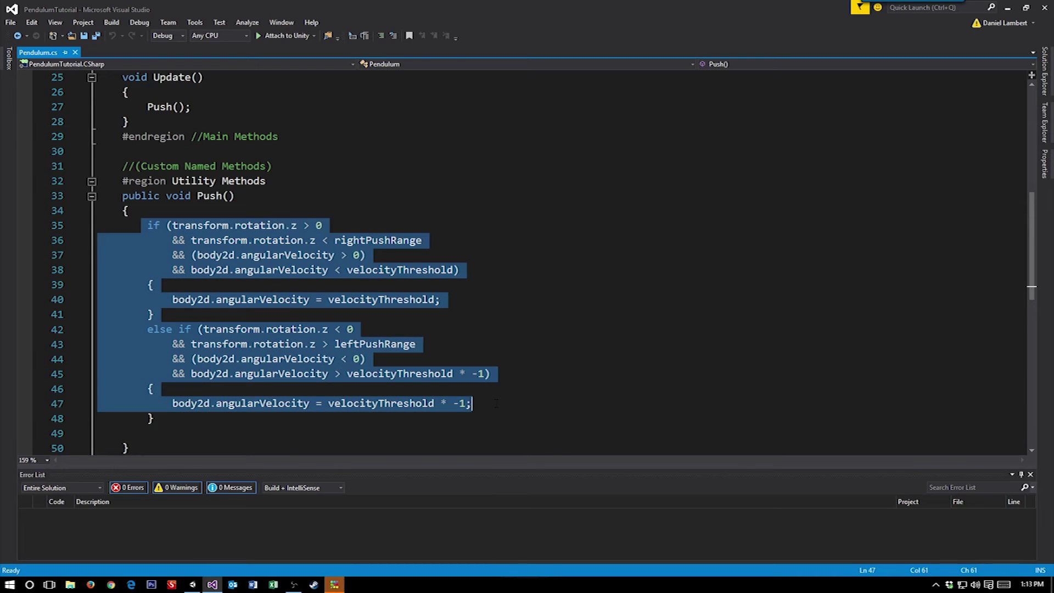
Step: Clear the code highlight and mark a rotation circle around the sketched pendulum's pivot
{"action": "left_click", "coordinate": [706, 361]}
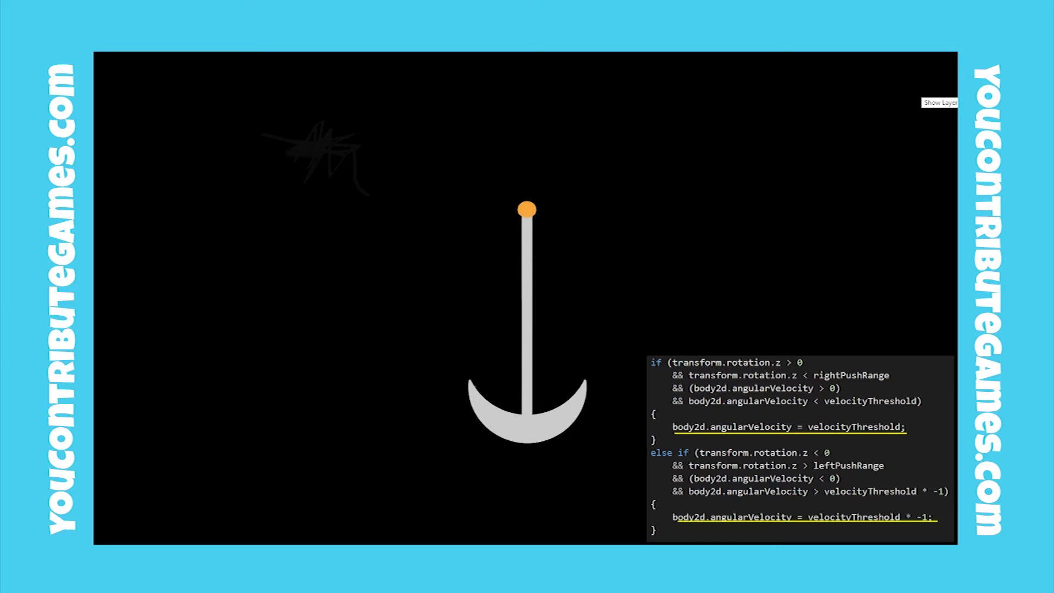
{"action": "left_click", "coordinate": [929, 125]}
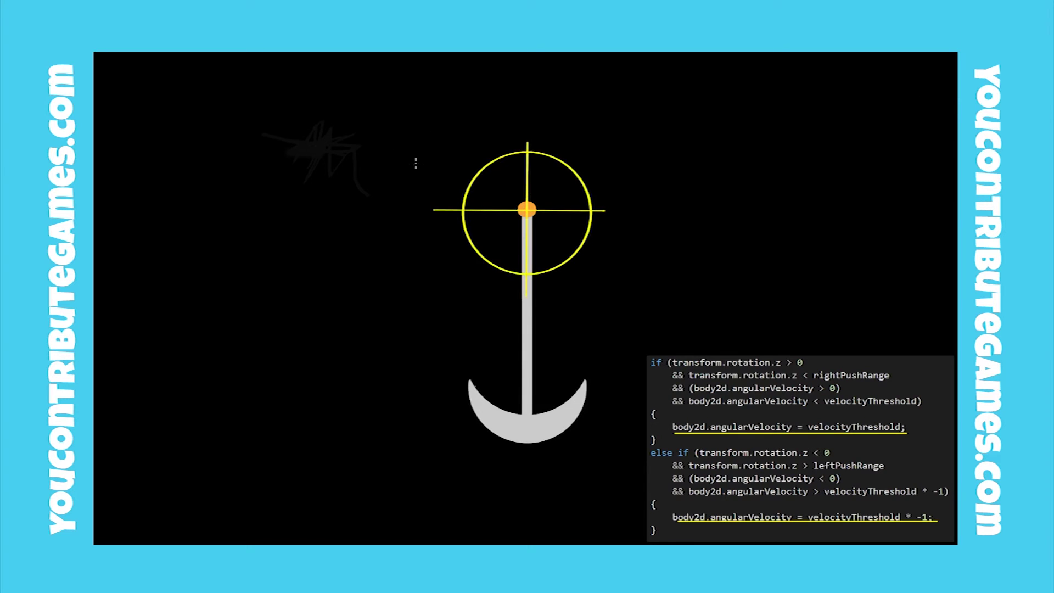